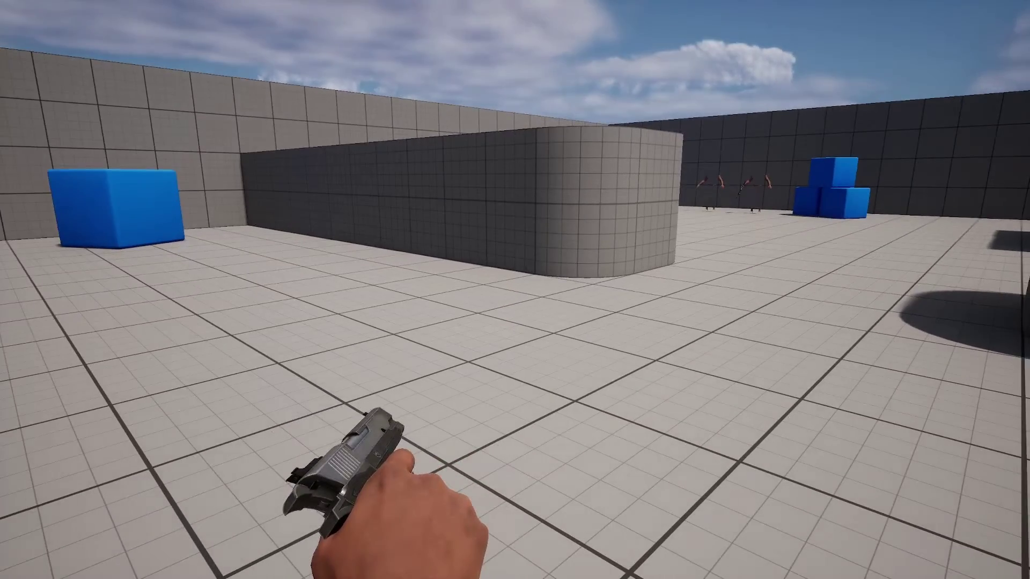
Test the first-person character's walking, look down at its body and legs, and end the play session
key(w)
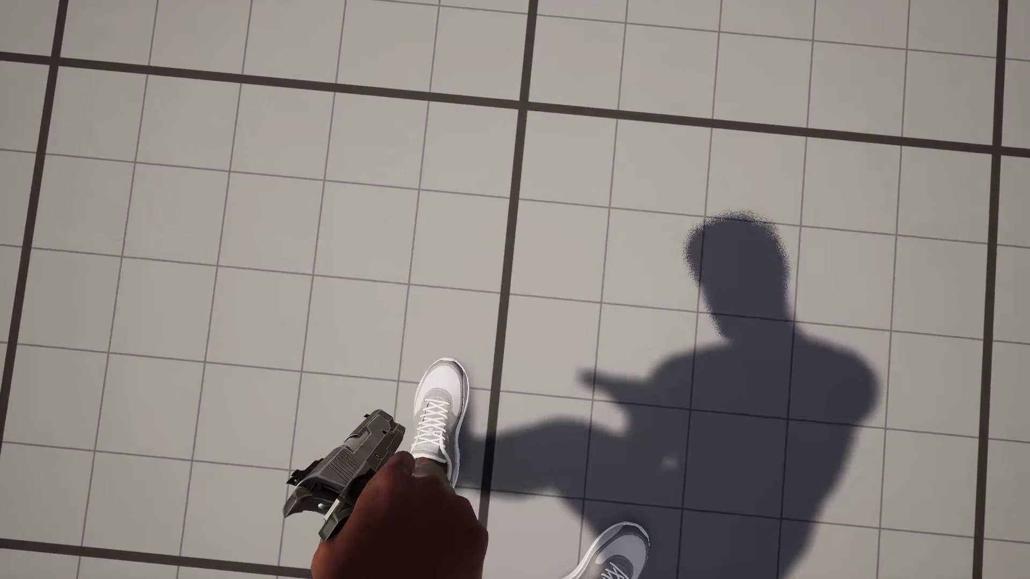
key(w)
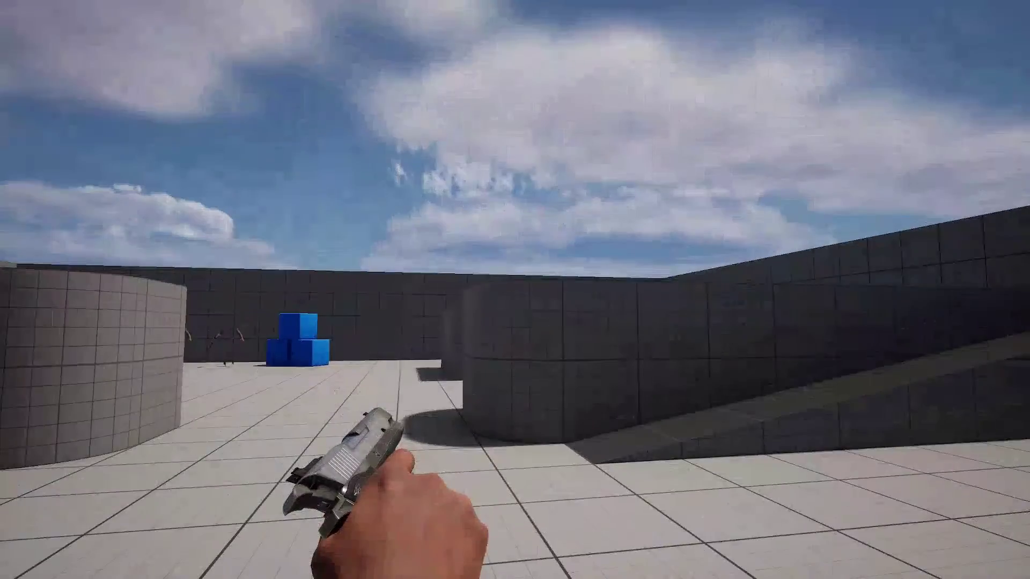
key(Escape)
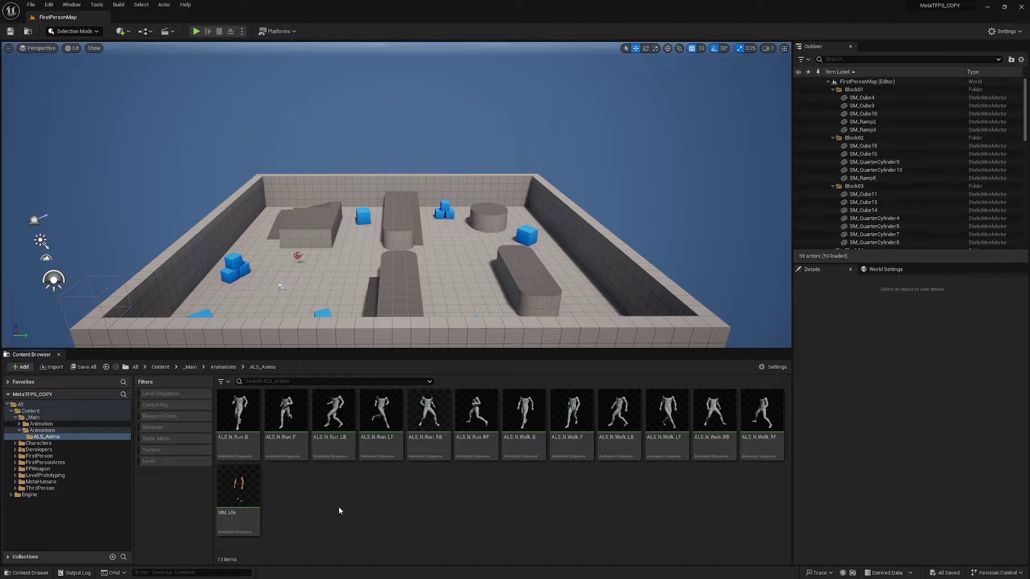
Preview the ALS_N_Run_LB and ALS_N_Run_RF animation sequences and return to the level's ALS_Anims folder
click(339, 422)
double_click(339, 422)
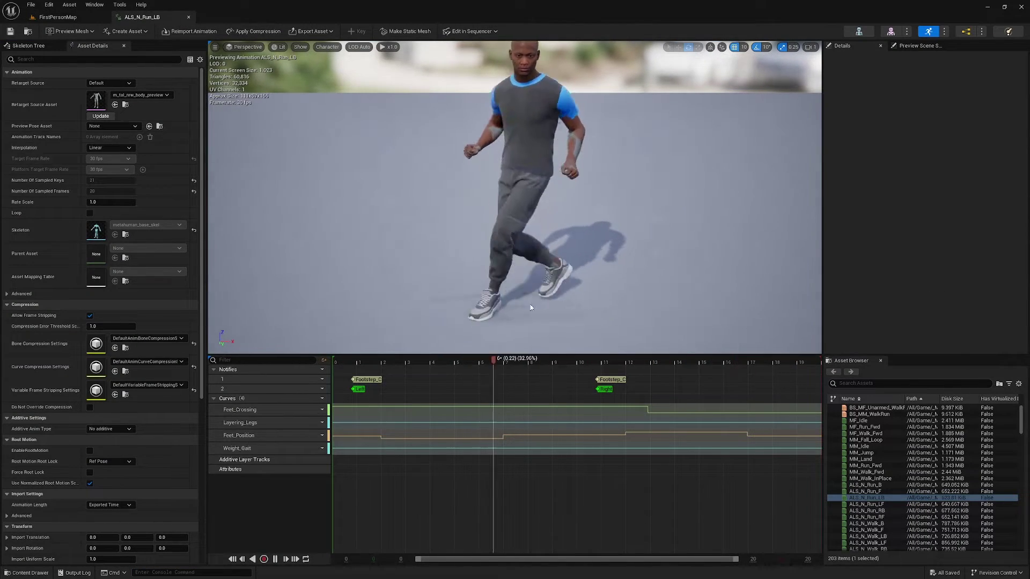
click(58, 17)
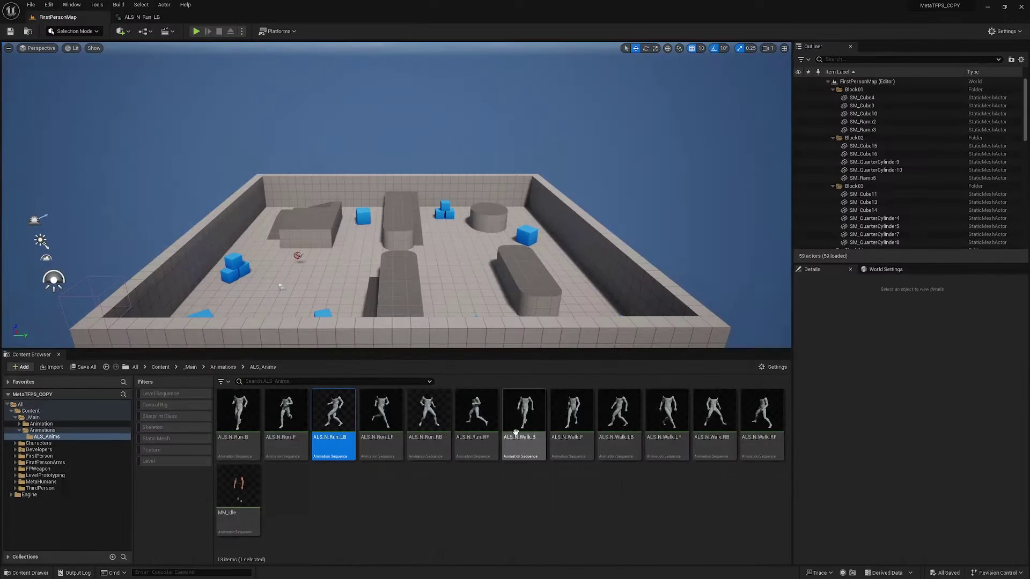
double_click(476, 424)
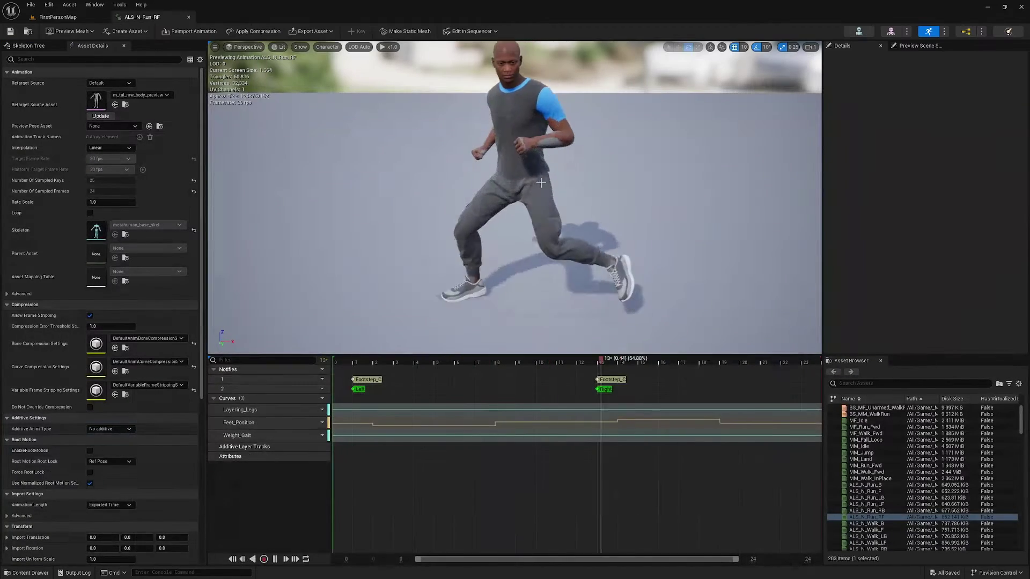
click(58, 17)
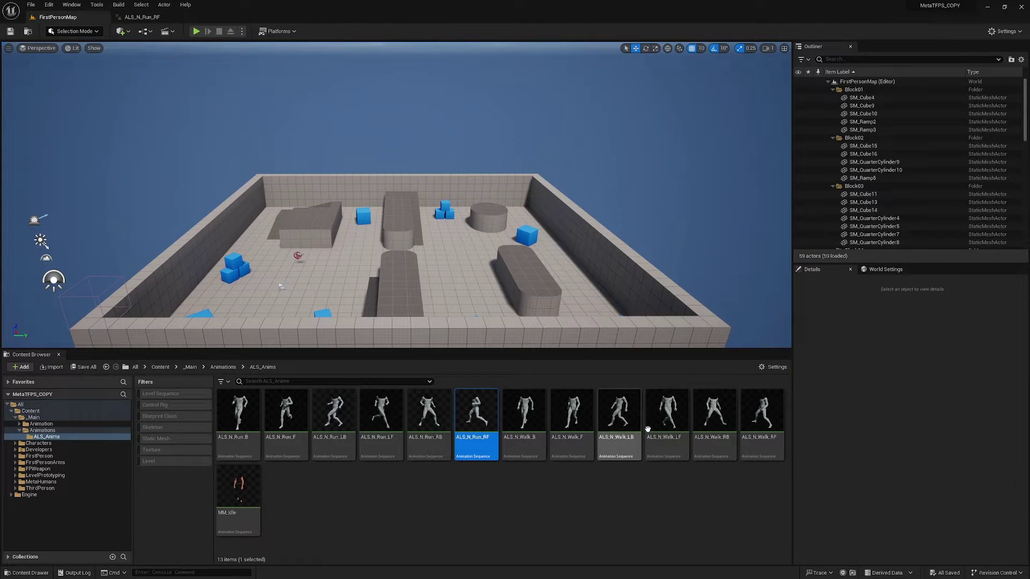
click(430, 531)
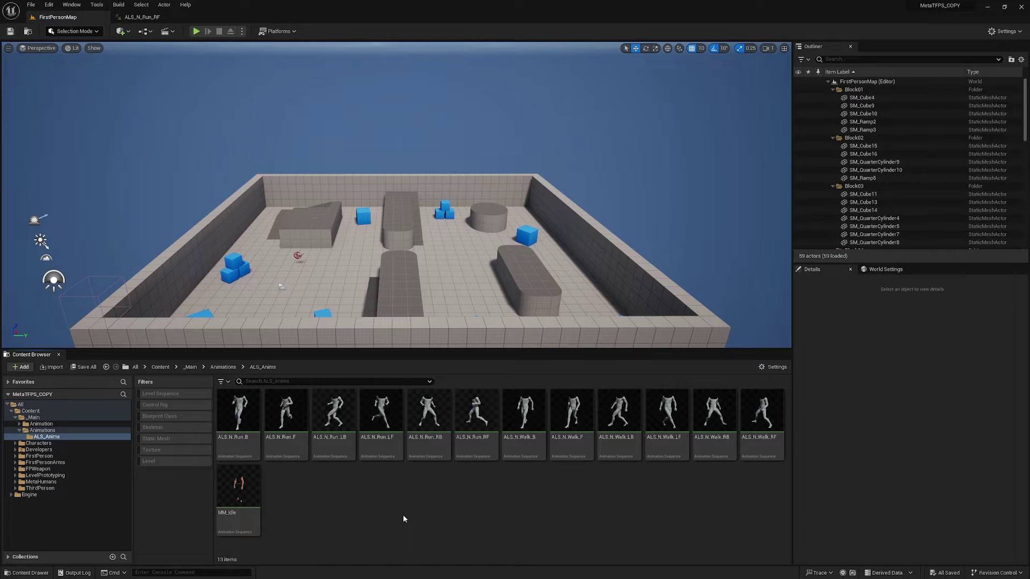
Create a Blend Space for the metahuman_base_skel skeleton in the ALS_Anims folder and name it BS_DirMove
mouse_move(770, 410)
right_click(305, 503)
mouse_move(358, 358)
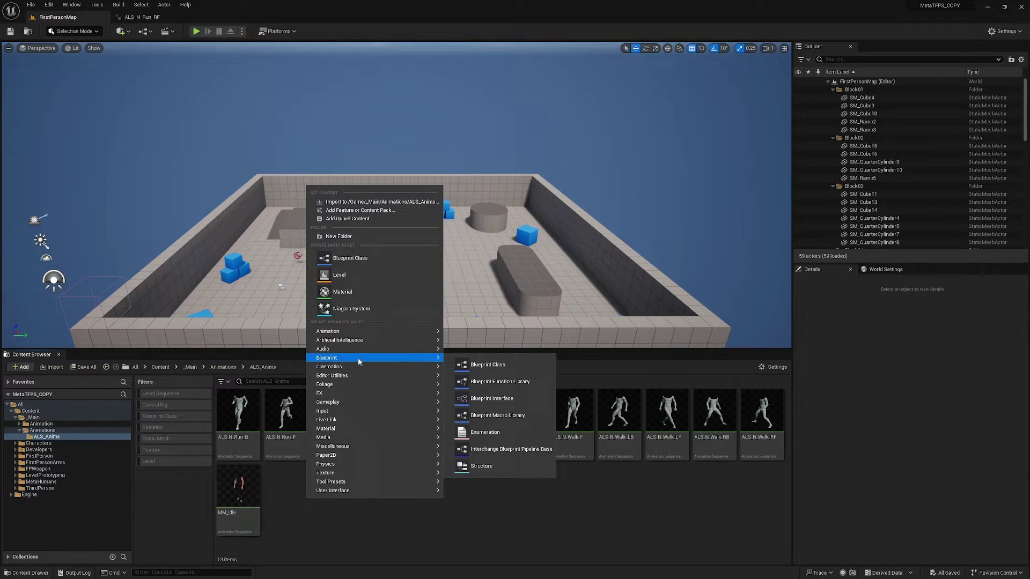
mouse_move(370, 330)
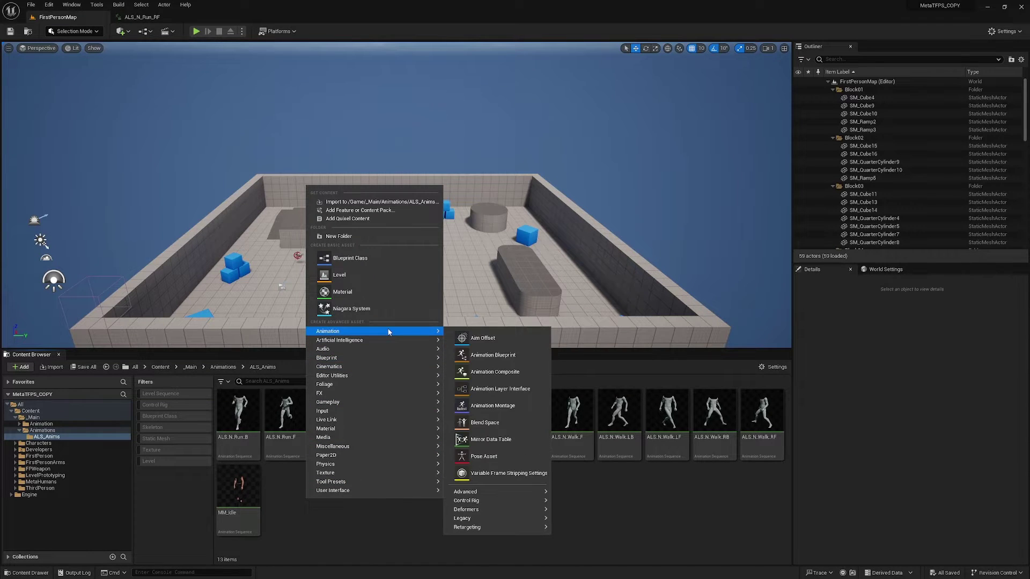
click(461, 423)
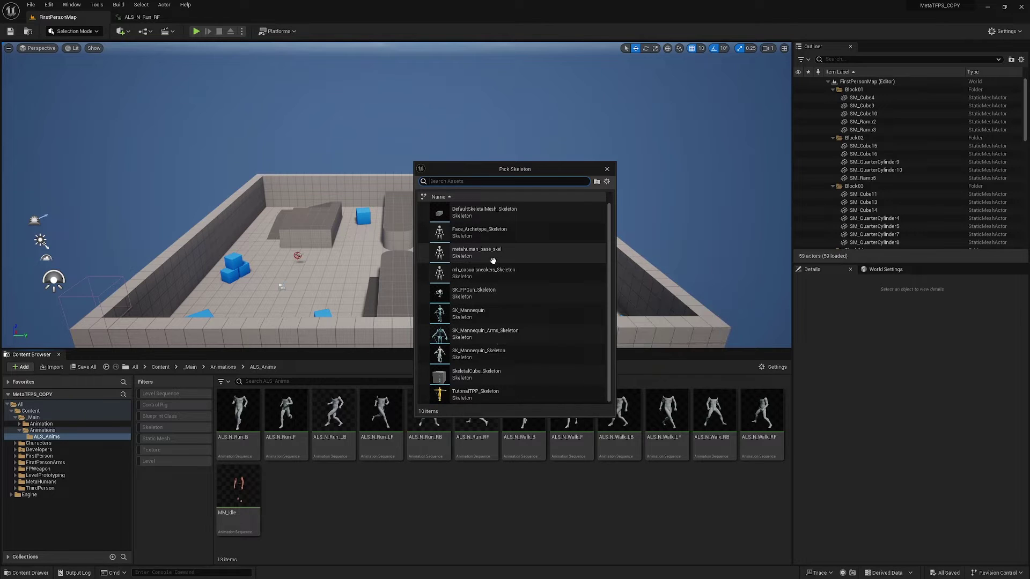
click(492, 261)
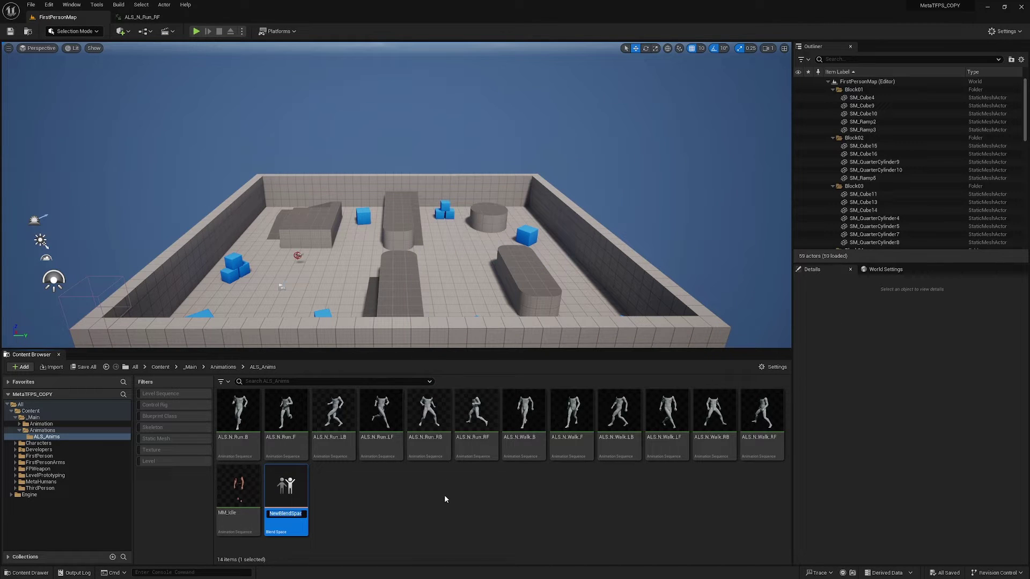
text(BS_DirMove)
key(Return)
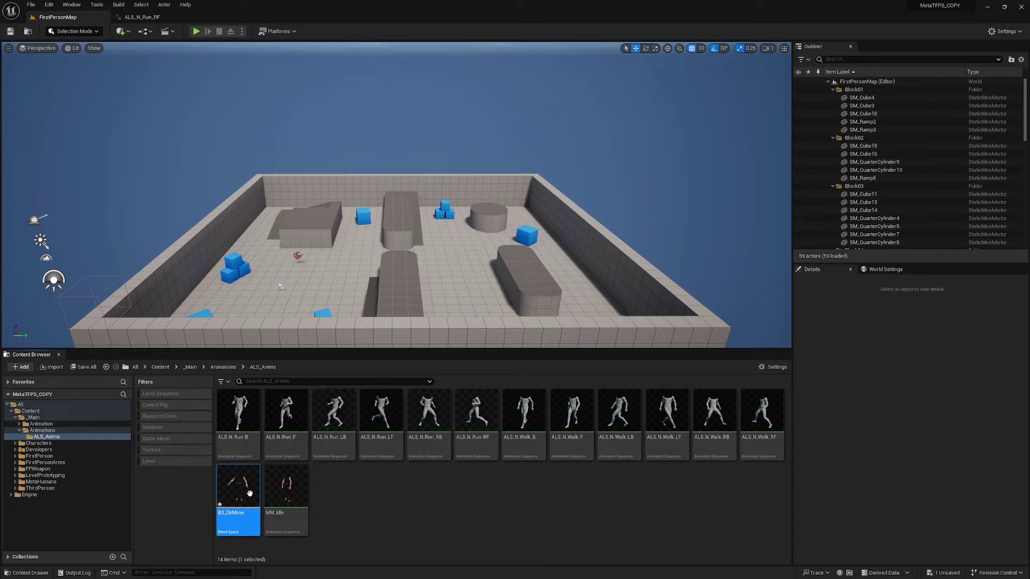
Open BS_DirMove and name its horizontal axis Direction, with a range of -180 to 180 and 6 grid divisions
double_click(242, 492)
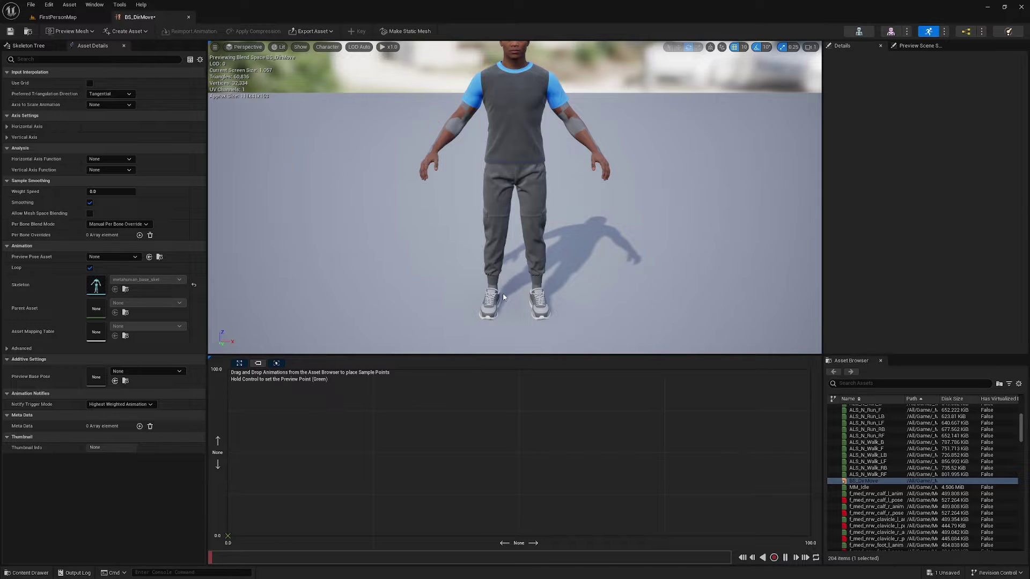
scroll(511, 248, up, 2)
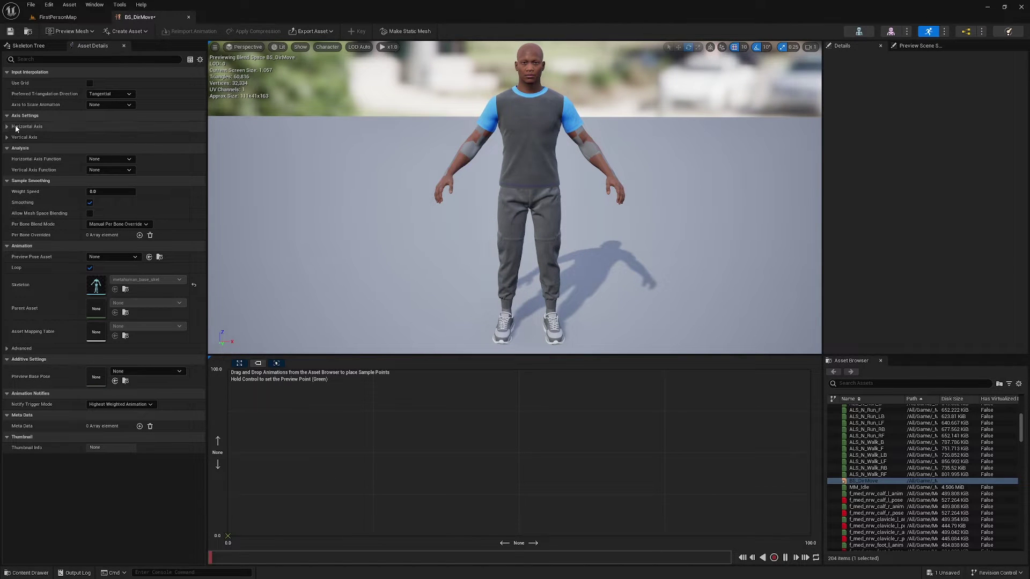
click(6, 126)
click(91, 137)
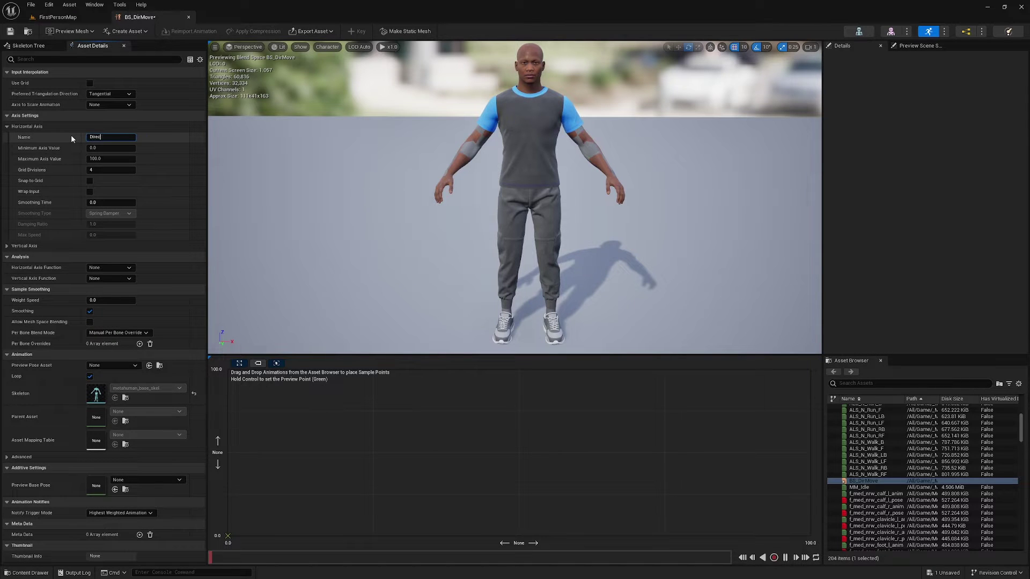
click(94, 147)
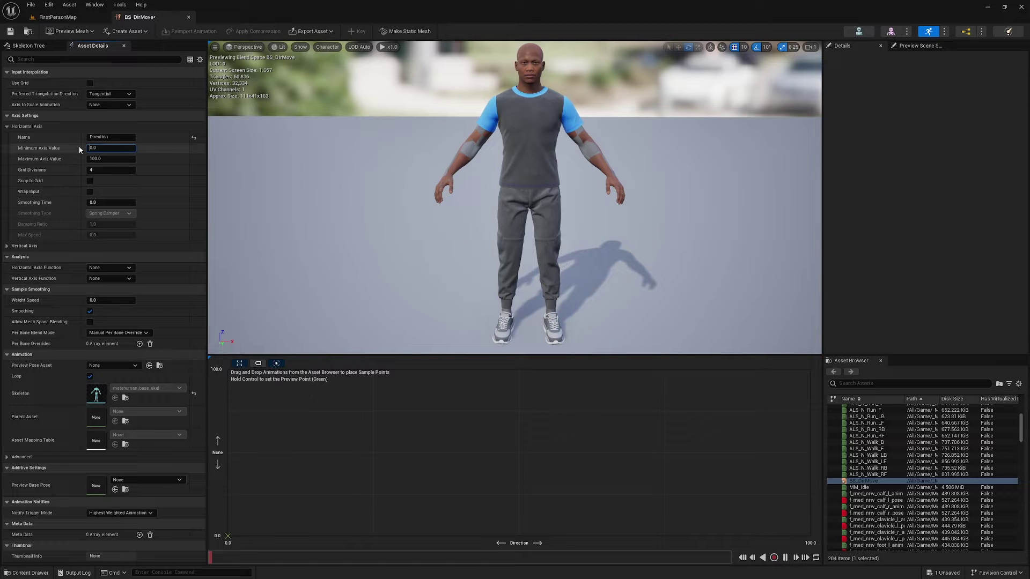
text(-180)
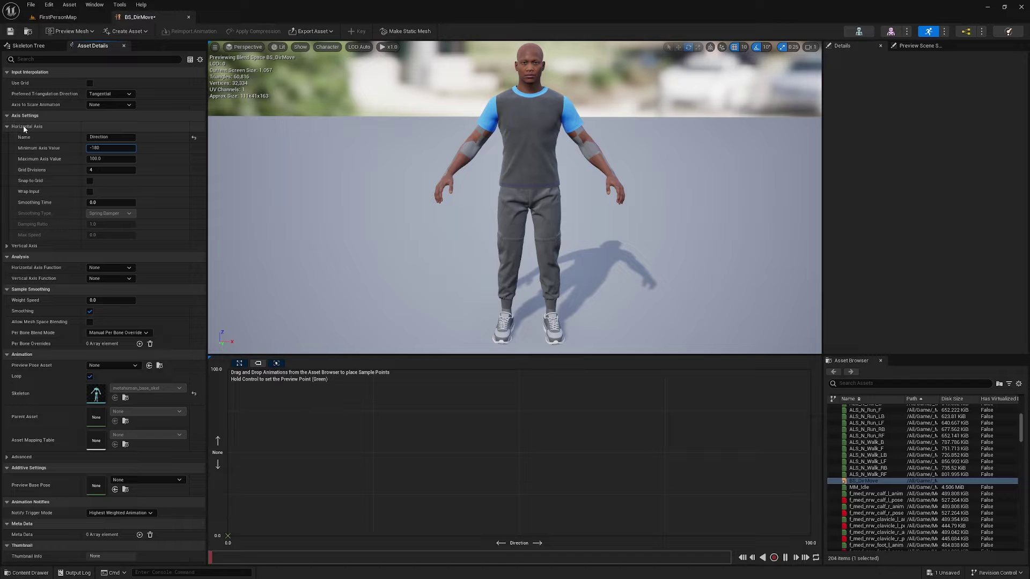
key(Return)
key(Tab)
text(18)
key(Tab)
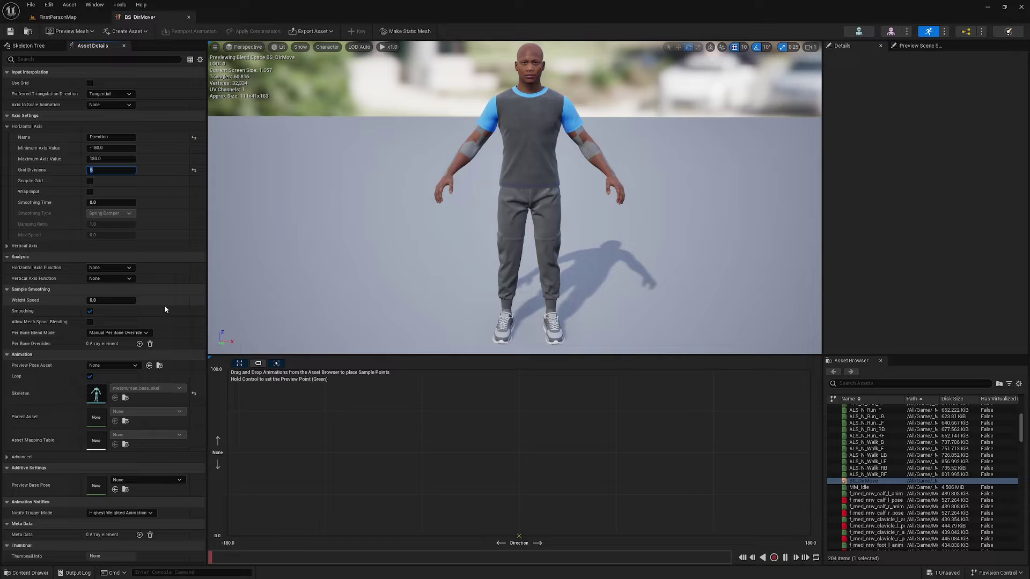
Name the blend space's vertical axis Speed and set its maximum axis value to 600
click(8, 246)
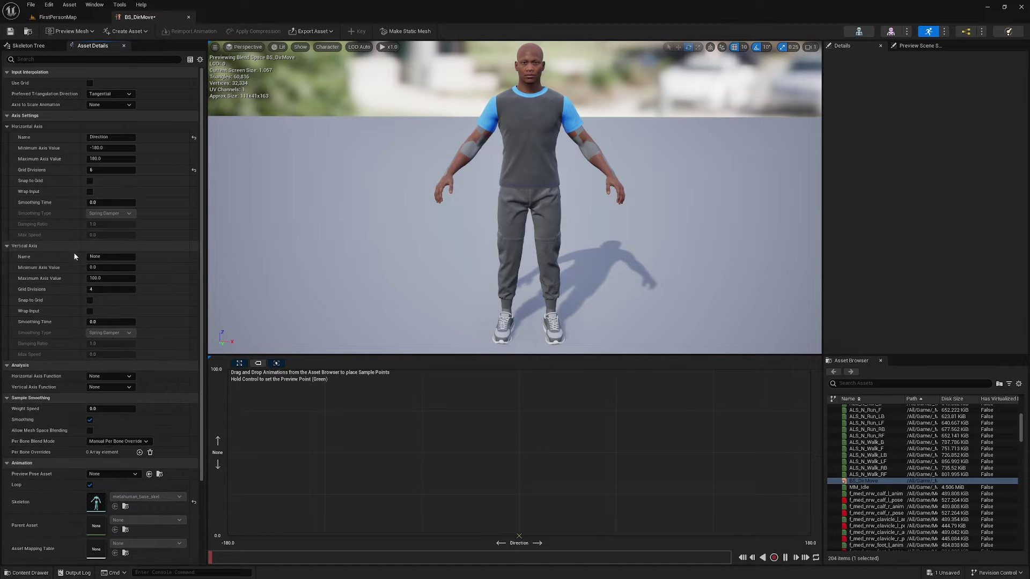
text(Speed)
click(113, 267)
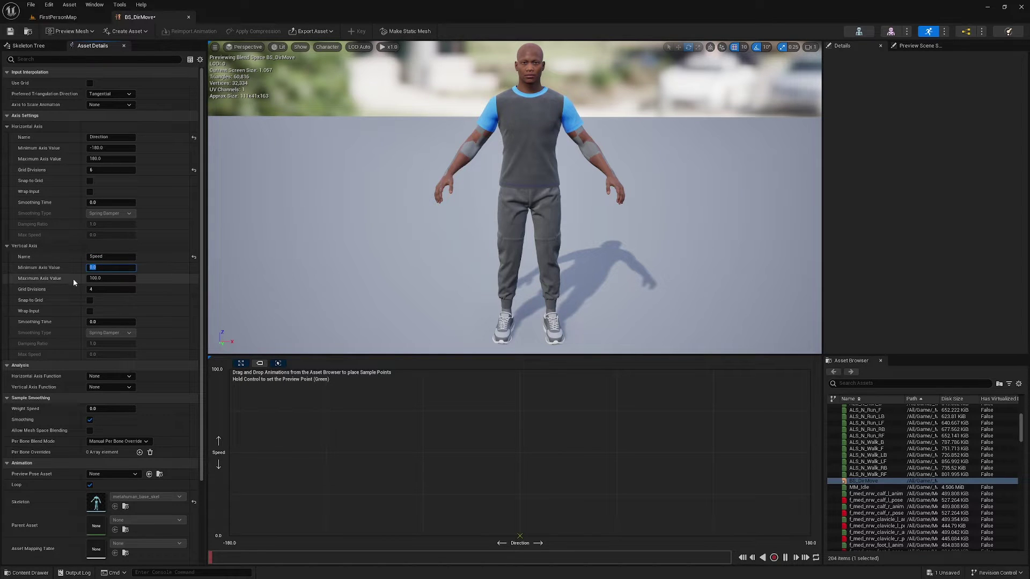
click(105, 279)
text(600)
key(Return)
click(171, 274)
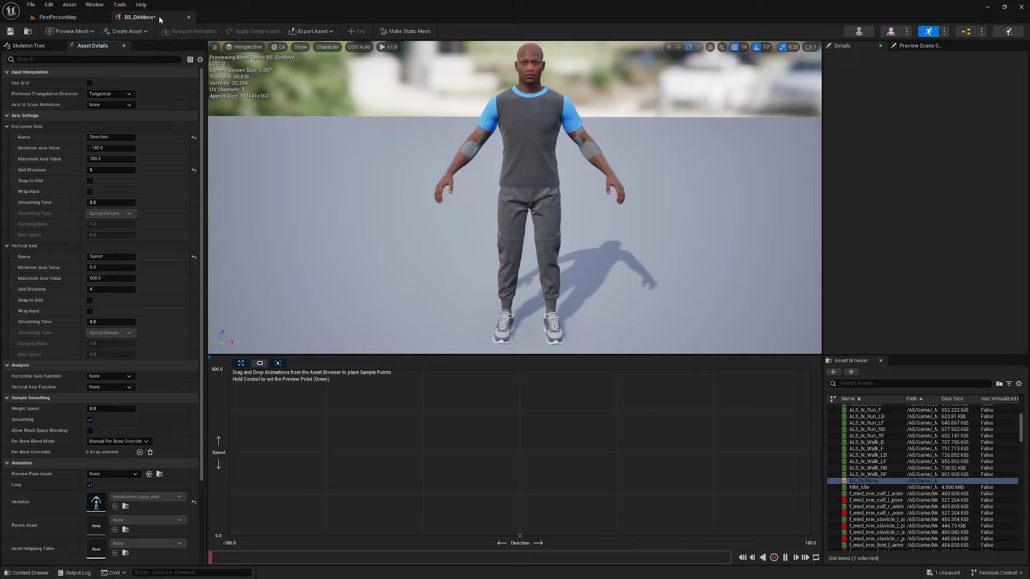
Detach the BS_DirMove editor into a floating window, then position and enlarge it above the Content Browser's animation assets
key(super+Down)
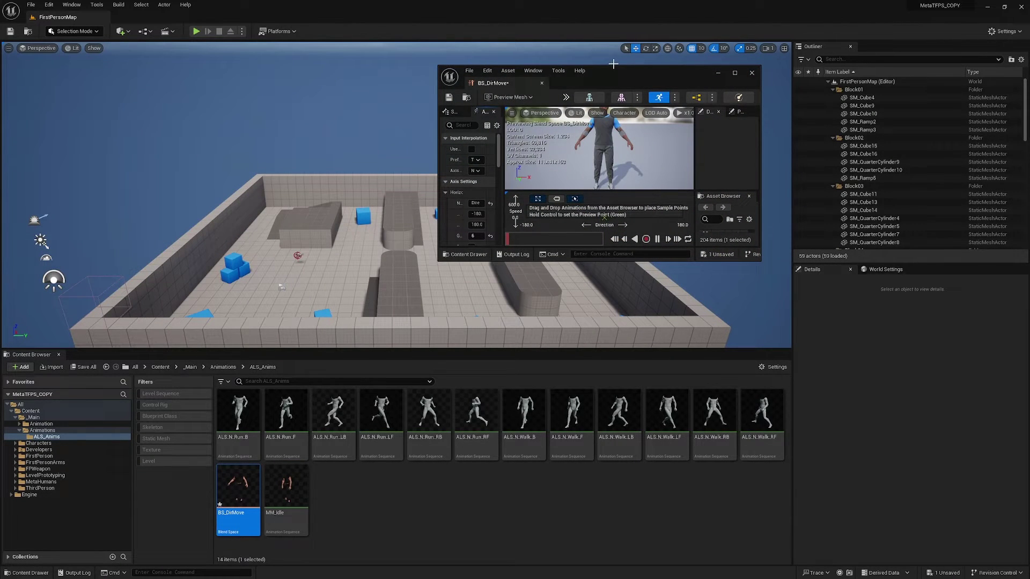
drag(617, 65, 632, 5)
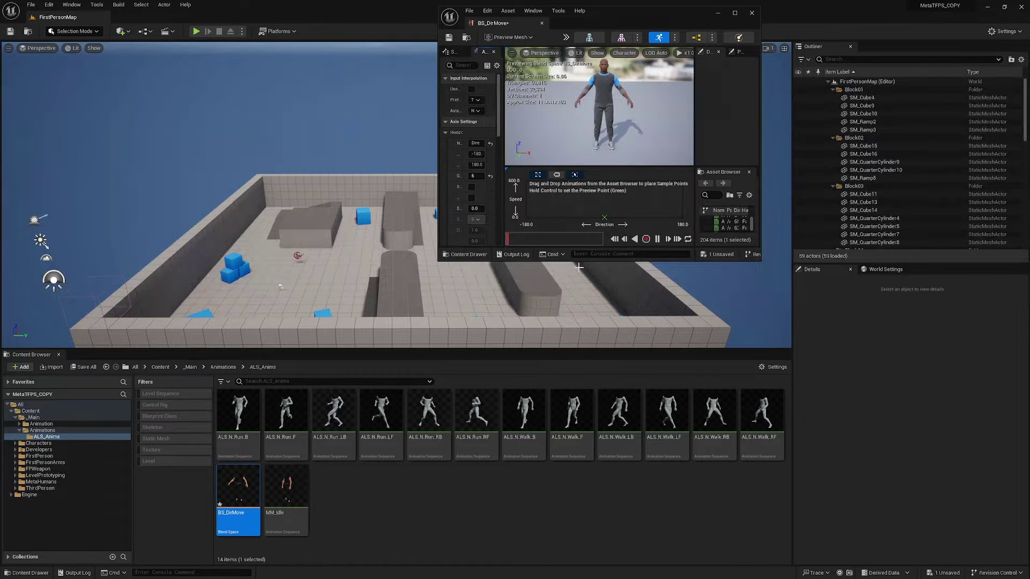
drag(439, 261, 276, 349)
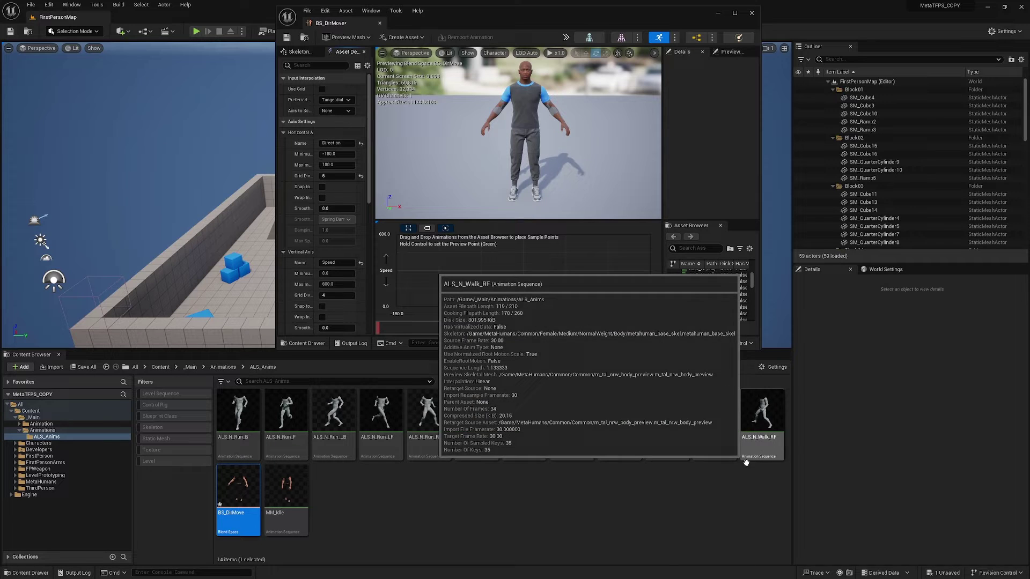
Place MM_Idle samples on the blend graph at Speed 0 for Directions 0, -180 and 180
mouse_move(523, 306)
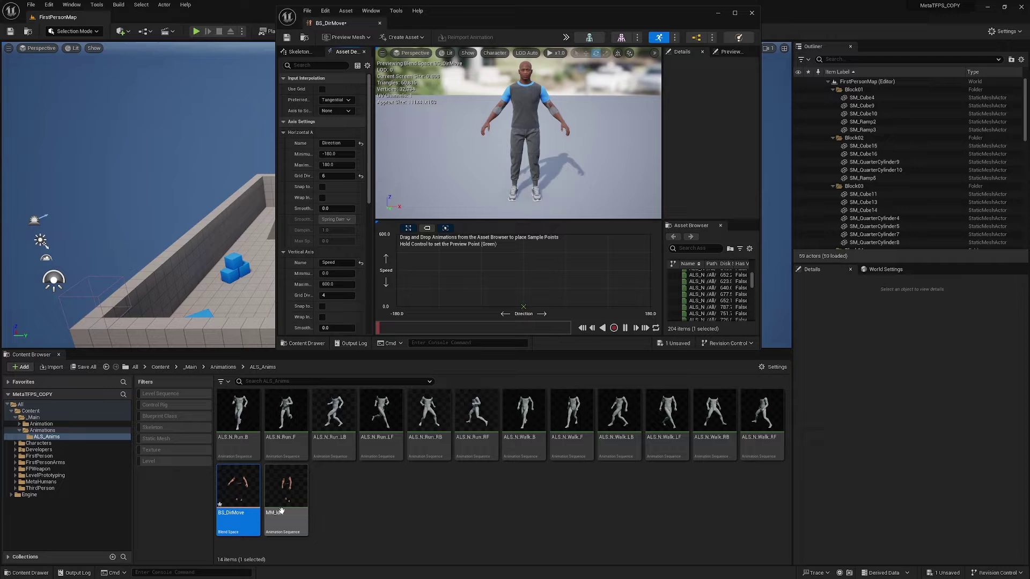
drag(293, 489, 523, 307)
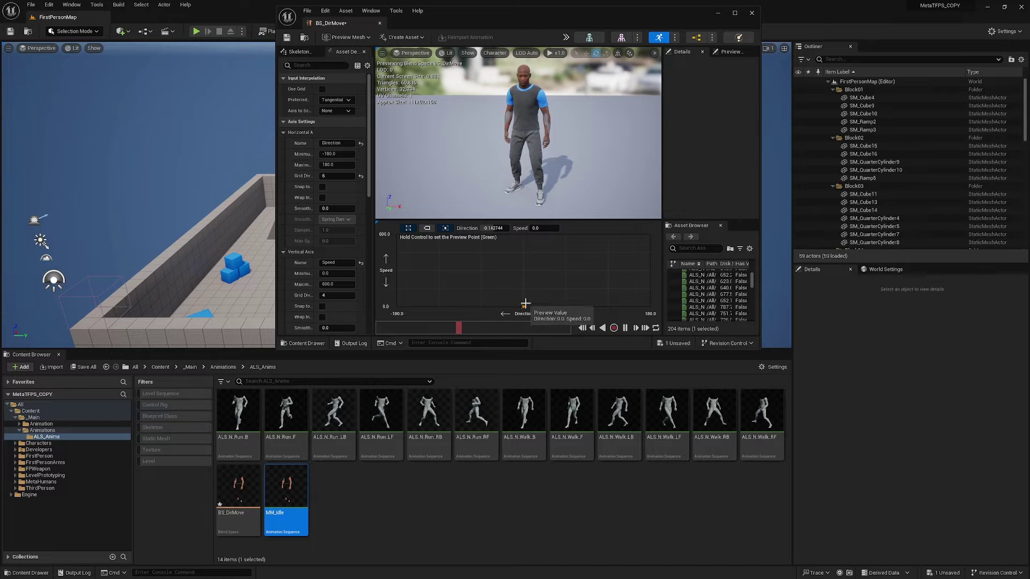
click(400, 306)
drag(400, 306, 397, 306)
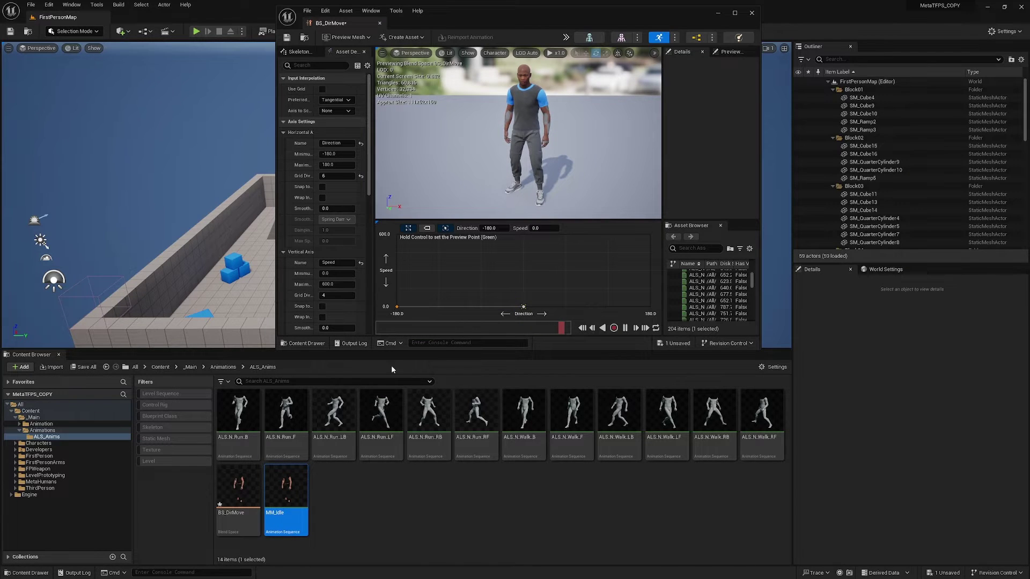
drag(294, 497, 652, 306)
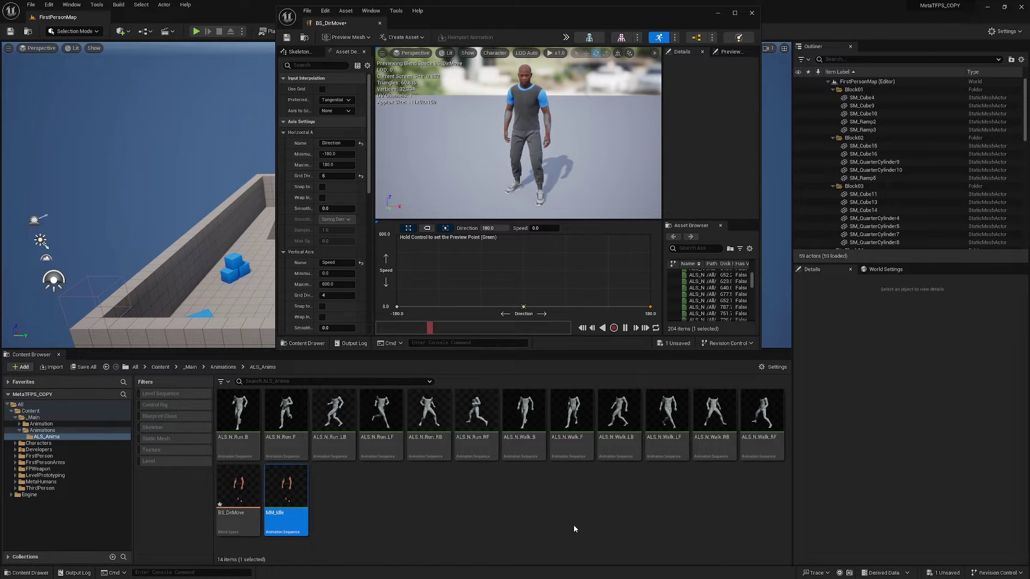
Add an ALS_N_Walk_F sample to the blend graph near Direction 0 at a Speed of about 148
click(576, 428)
drag(578, 429, 522, 290)
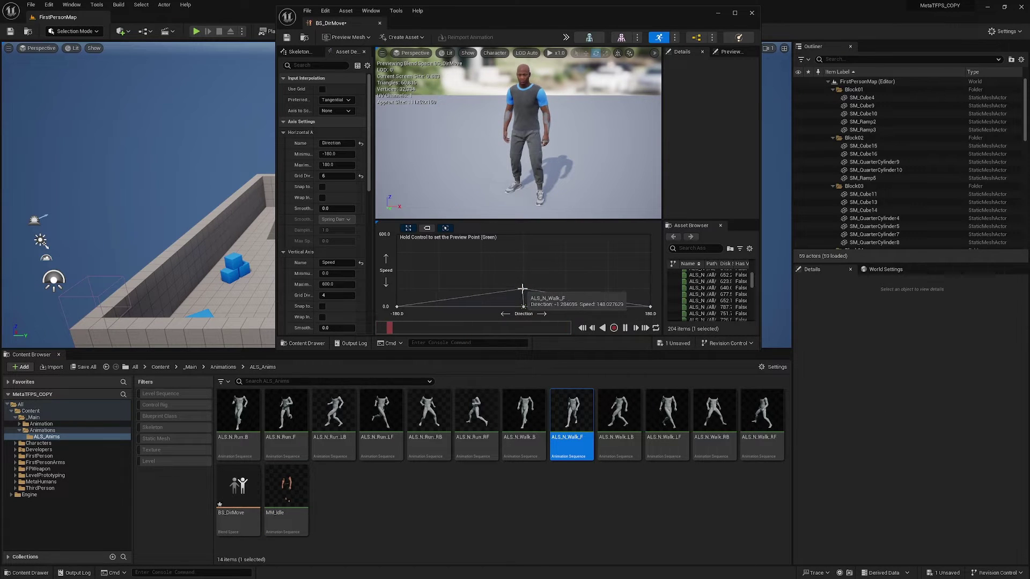
click(523, 289)
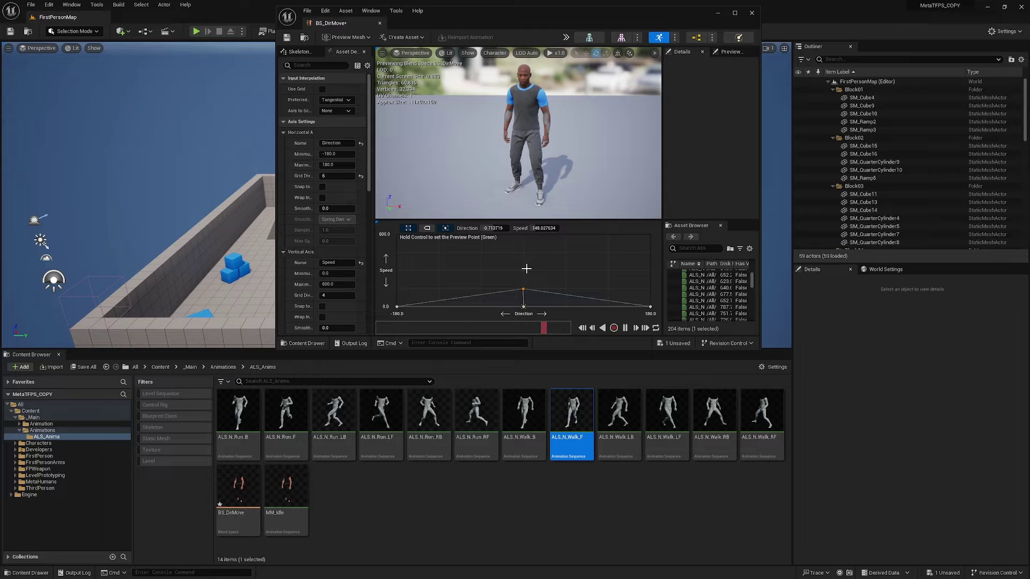
Try to set the forward walk sample to exactly Direction 0 and Speed 150
click(541, 228)
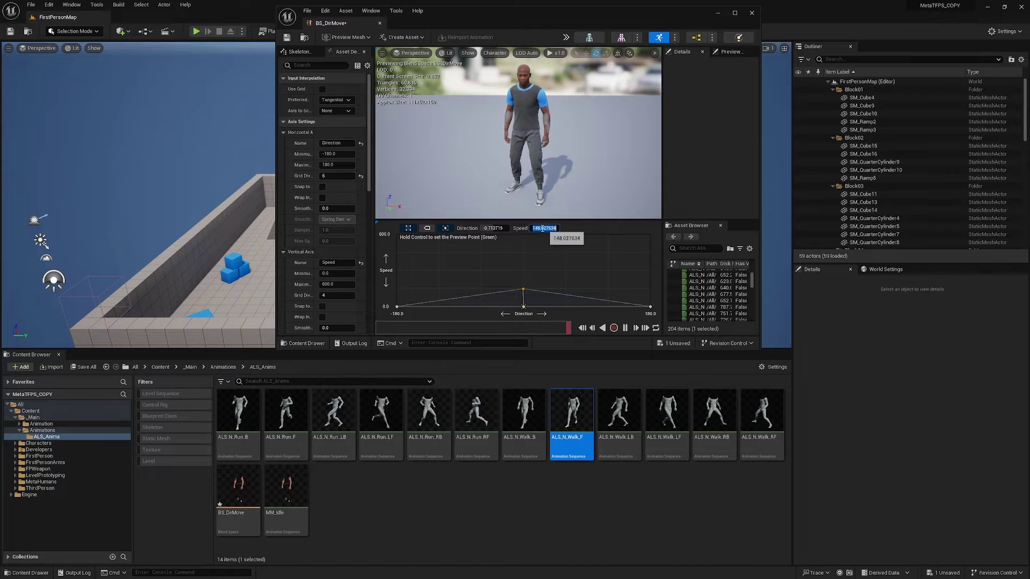
click(523, 290)
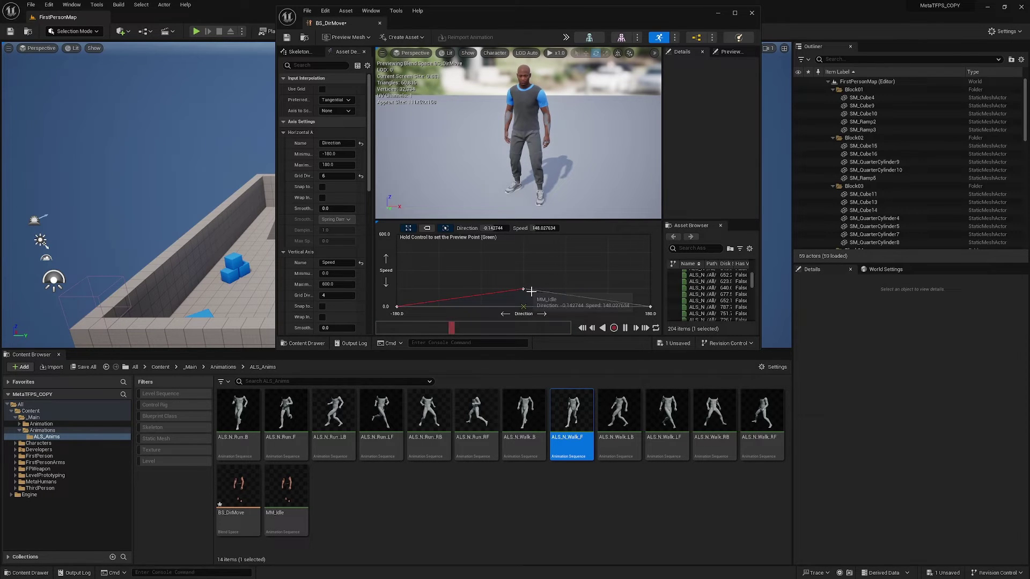
click(536, 228)
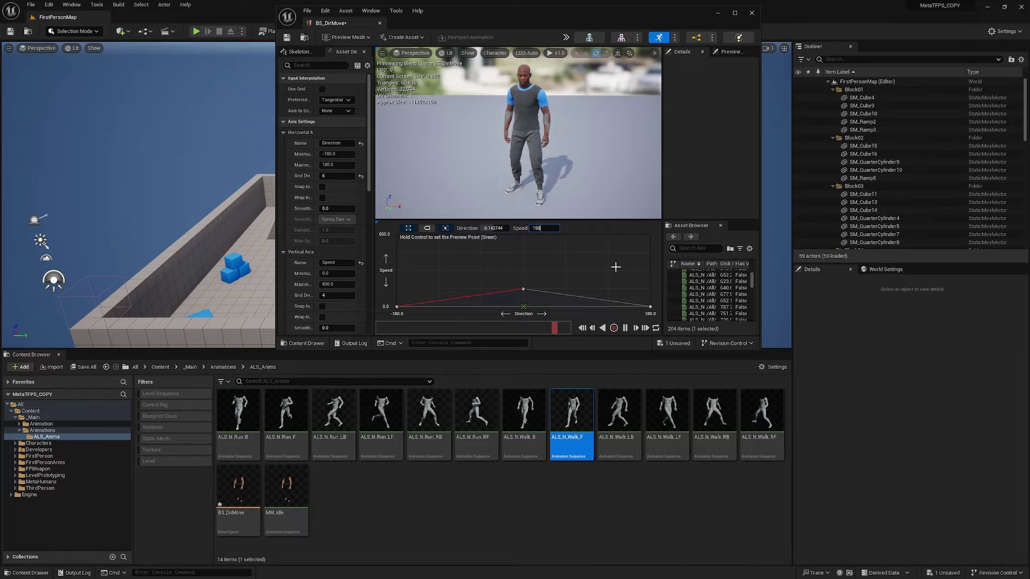
key(shift+Tab)
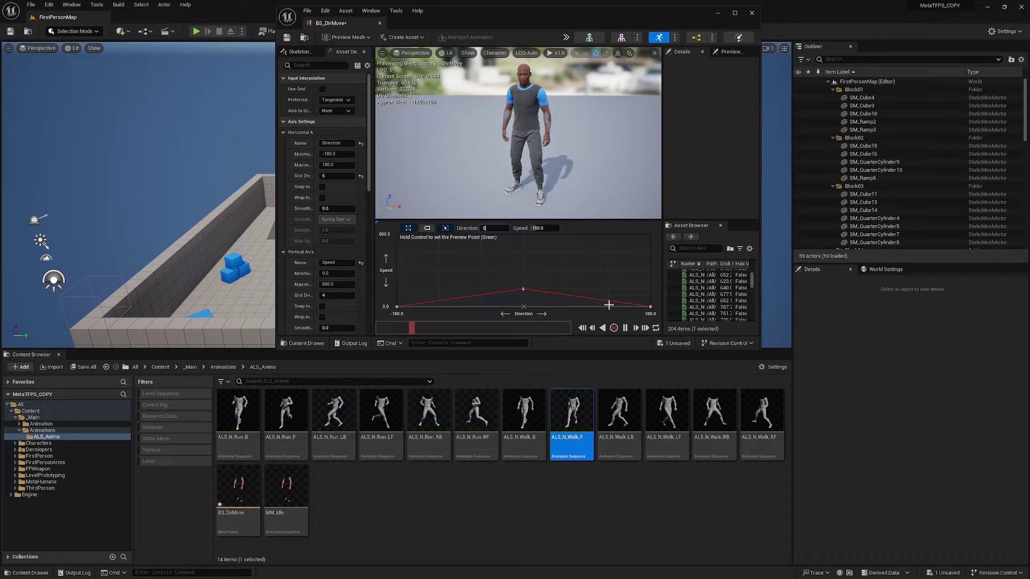
text(0)
key(Return)
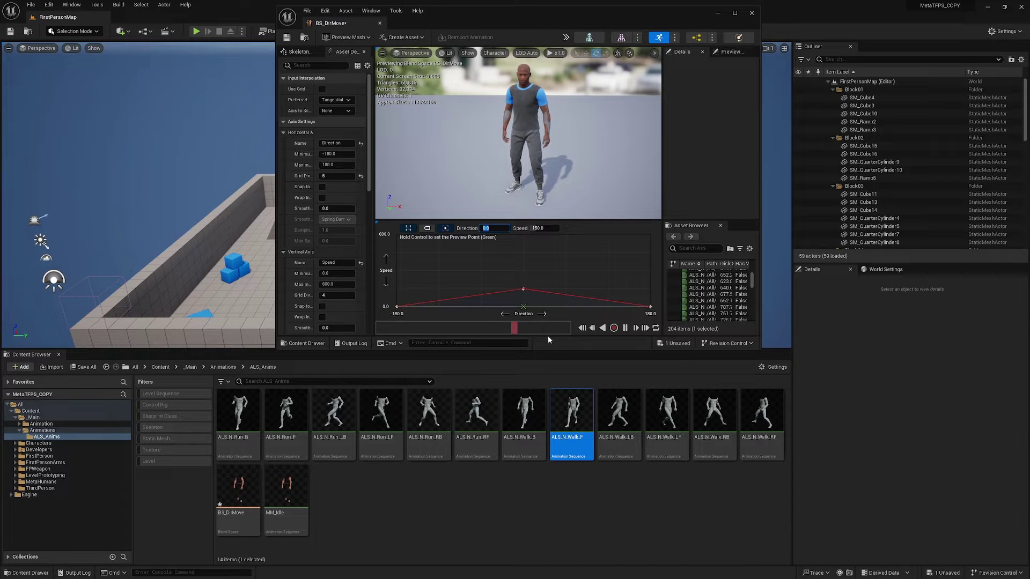
Move the displaced MM_Idle sample back to Speed 0 near Direction 0, keeping the floating window short enough to uncover the animation assets
drag(282, 352, 153, 502)
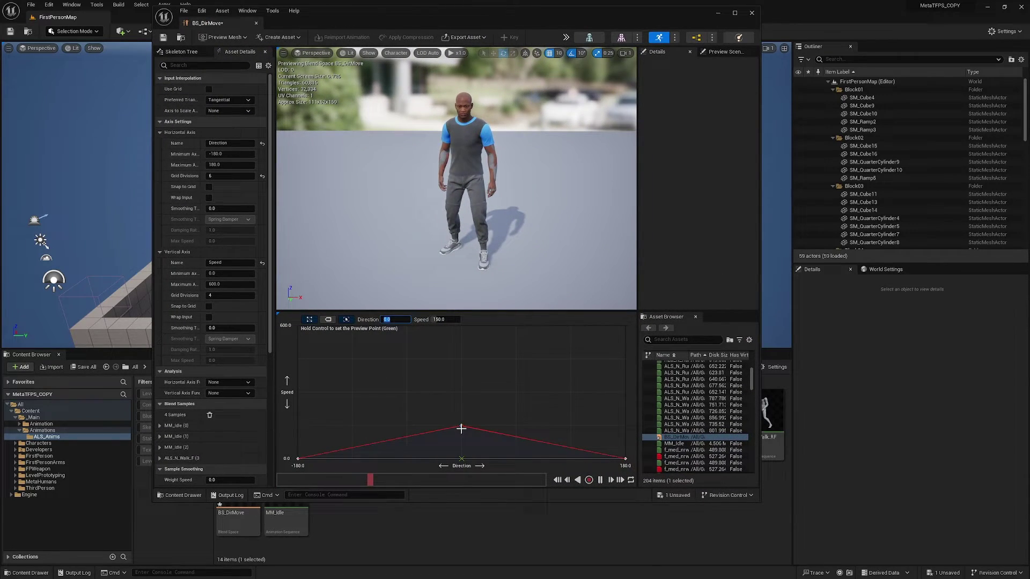
mouse_move(462, 427)
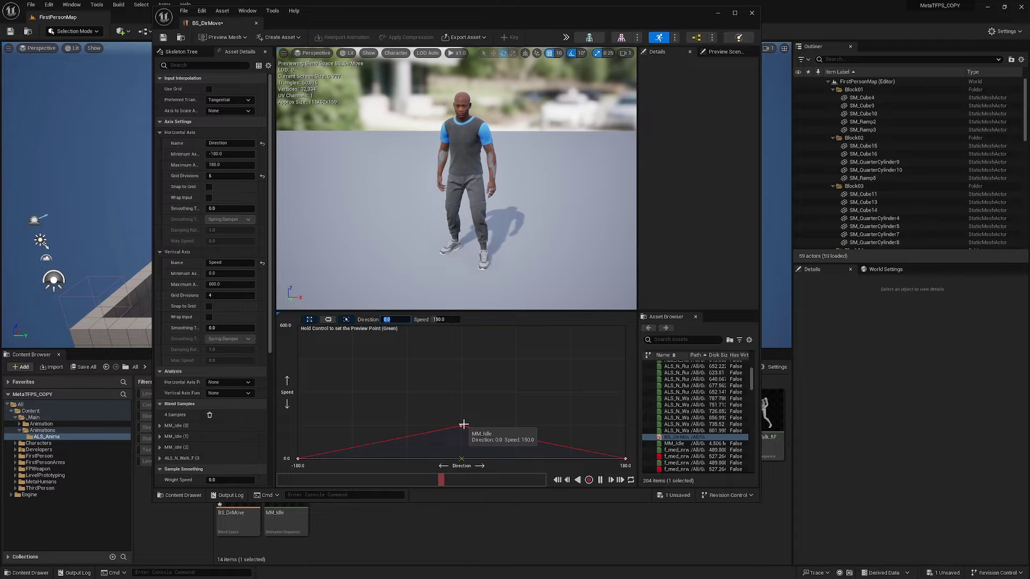
drag(464, 424, 460, 459)
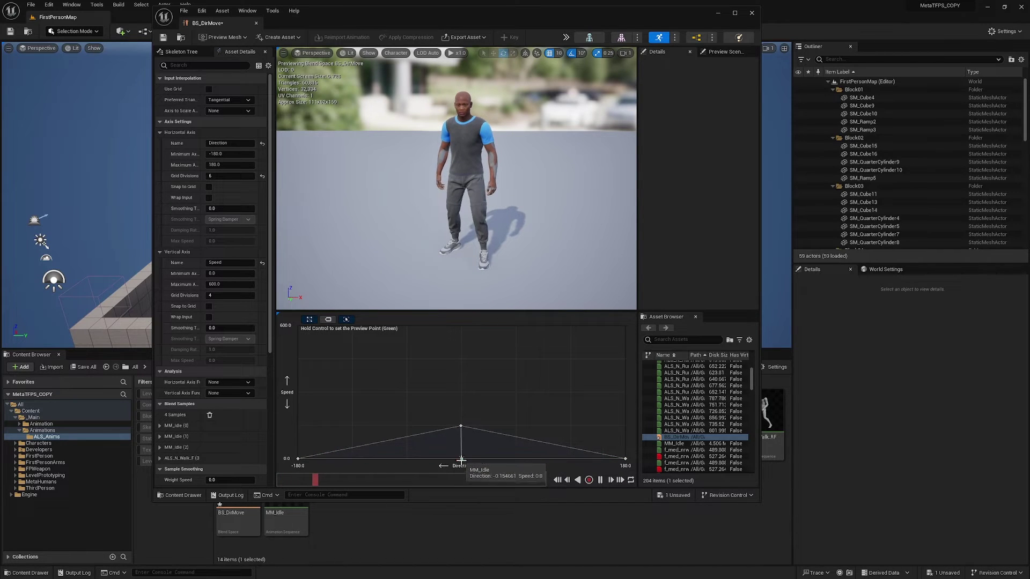
click(461, 460)
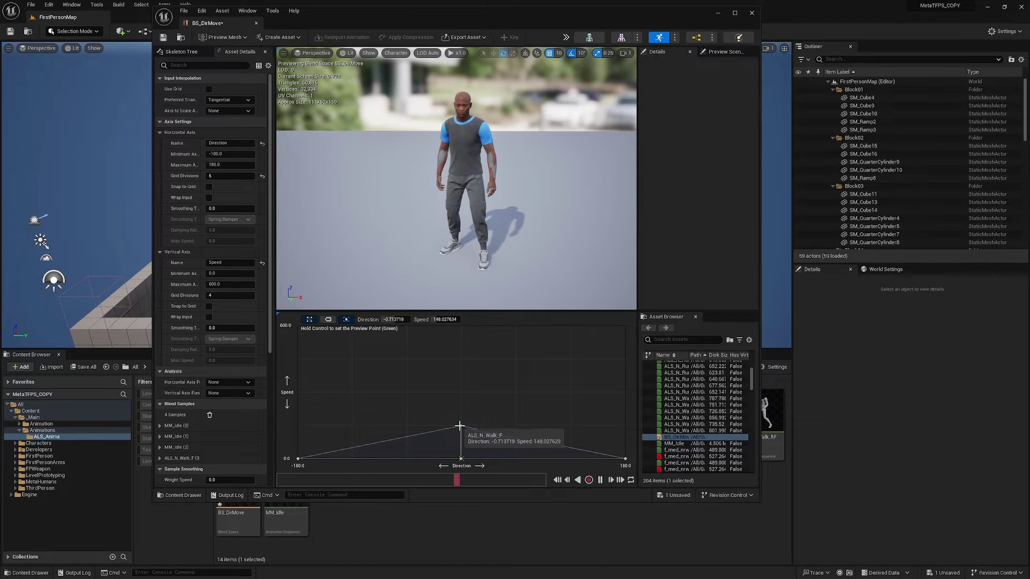
click(625, 459)
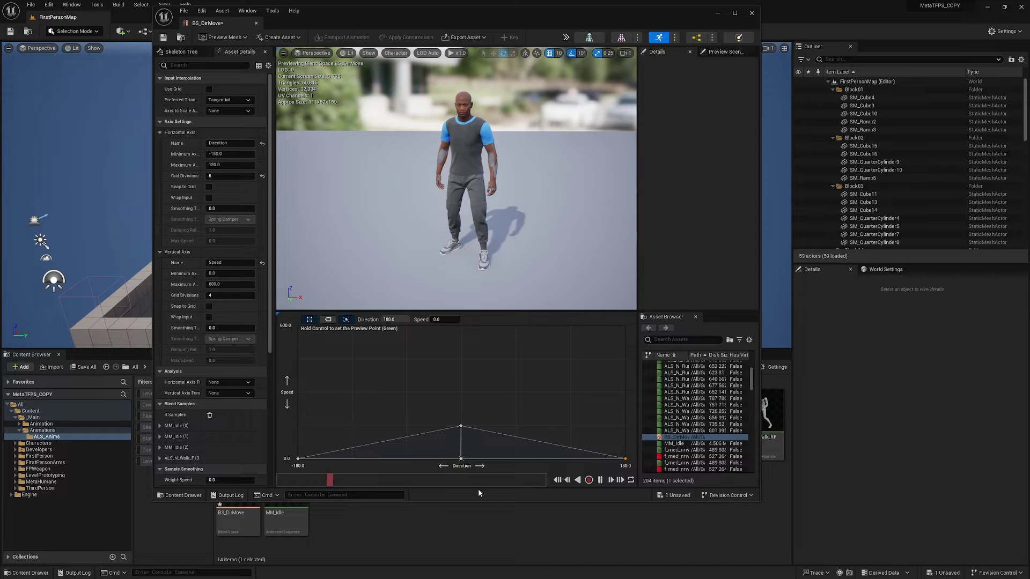
drag(492, 502, 551, 349)
mouse_move(460, 288)
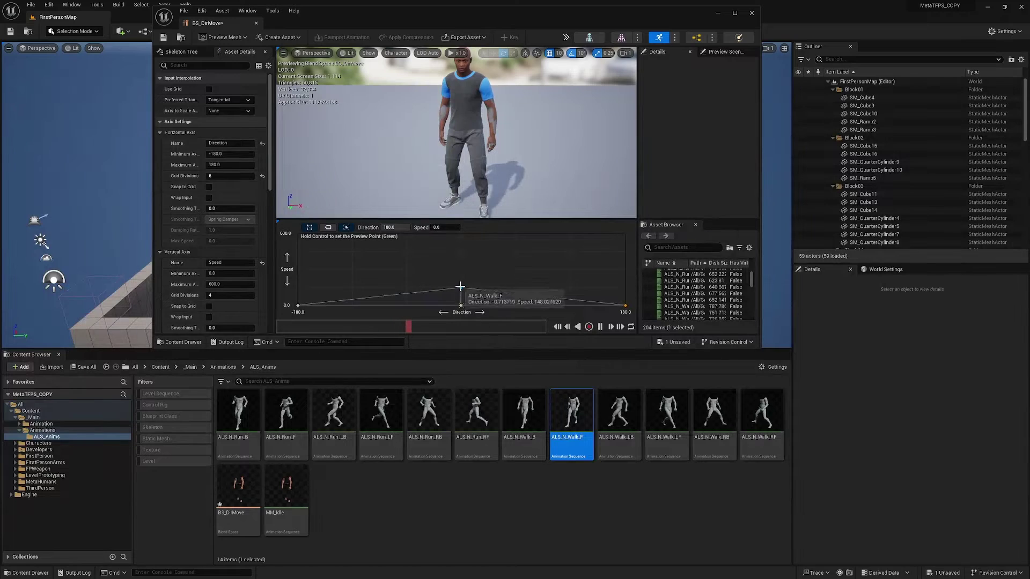
drag(460, 288, 461, 307)
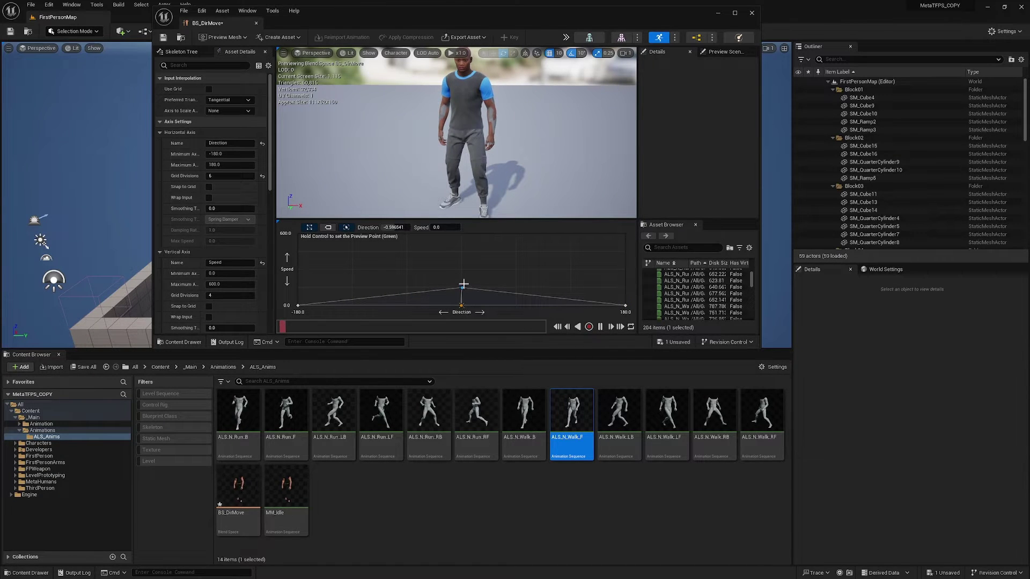
mouse_move(461, 288)
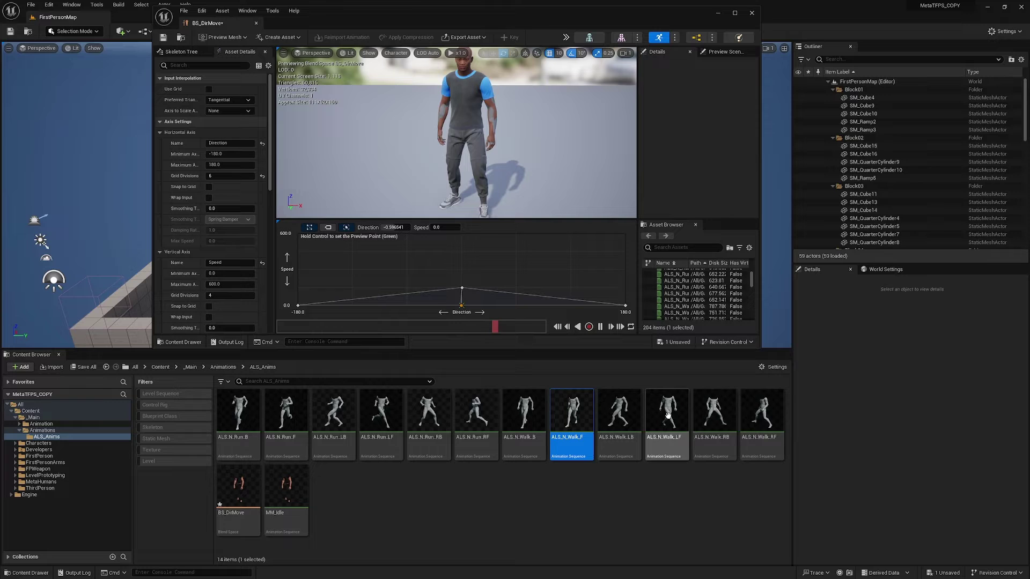
Add walk samples at Speed about 145: LF at Direction -60, RF at 60, LB at -120, RB at 120, and ALS_N_Walk_B at 180 and -180
drag(667, 414, 406, 287)
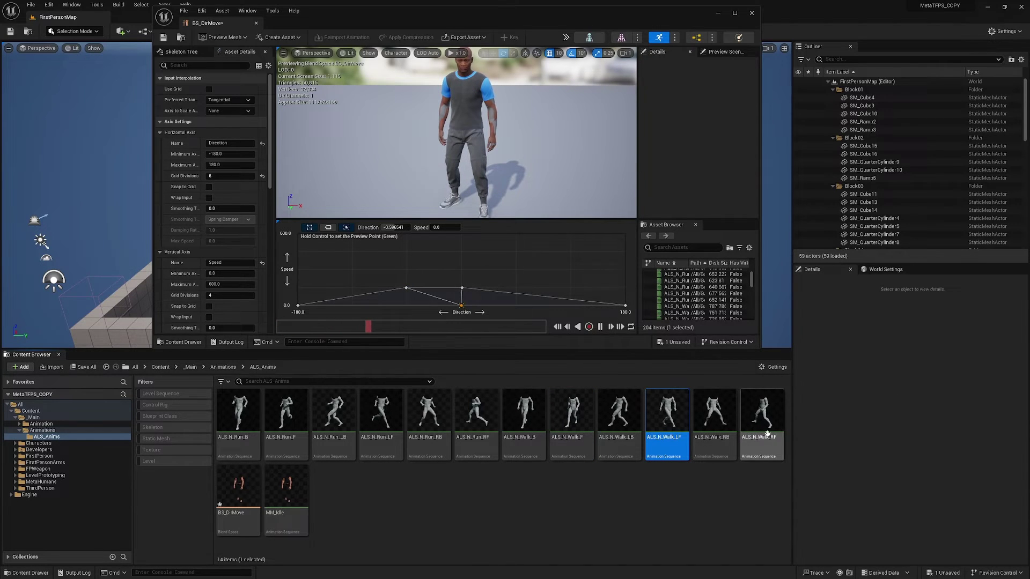
drag(762, 416, 515, 288)
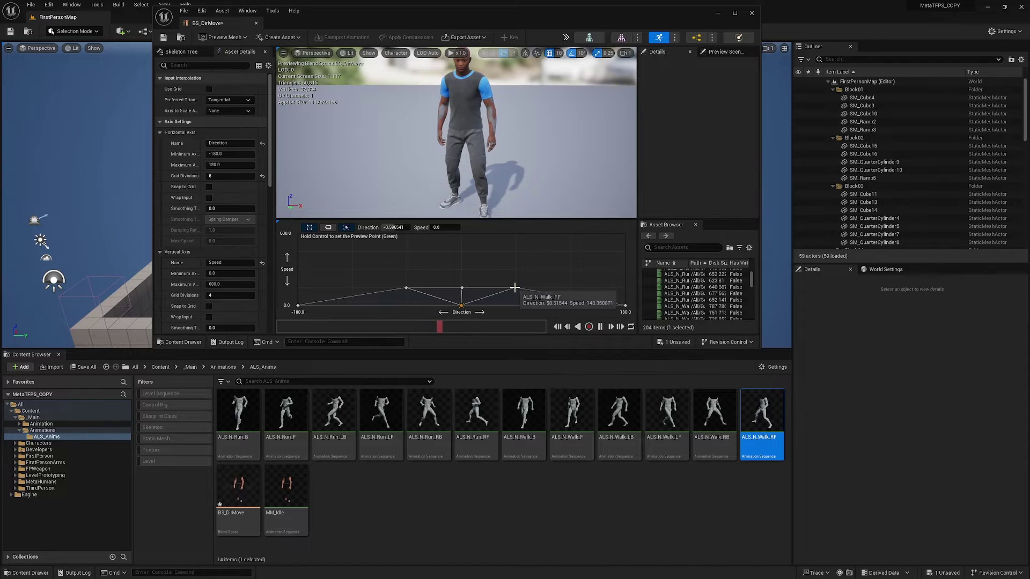
click(625, 437)
drag(624, 437, 351, 288)
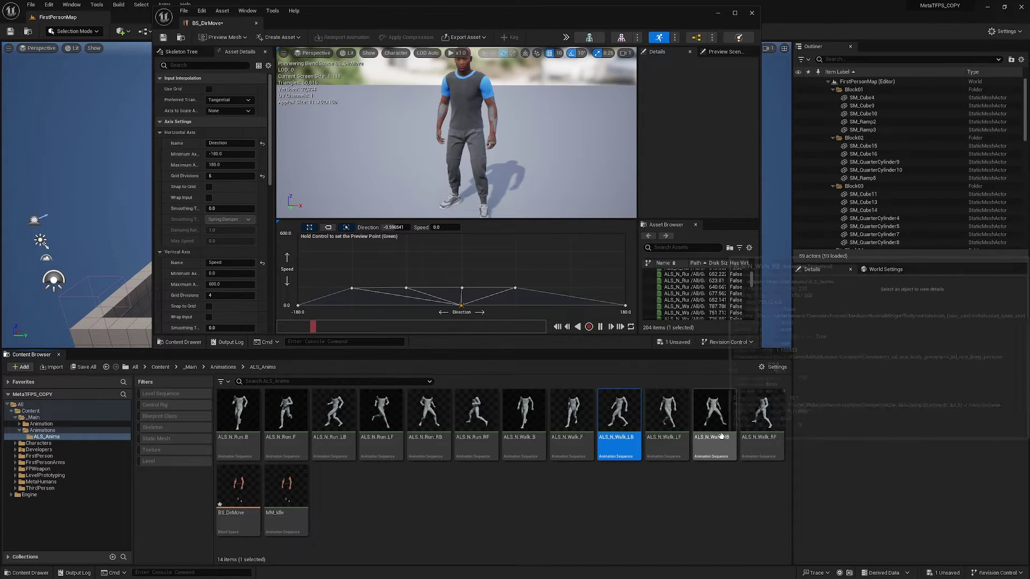
drag(713, 423, 570, 288)
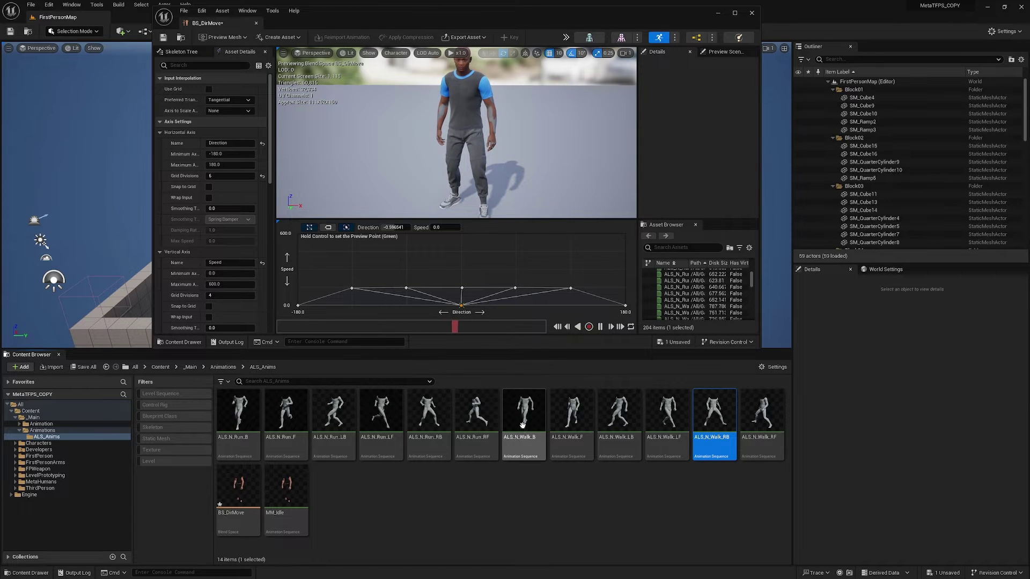
drag(524, 418, 625, 288)
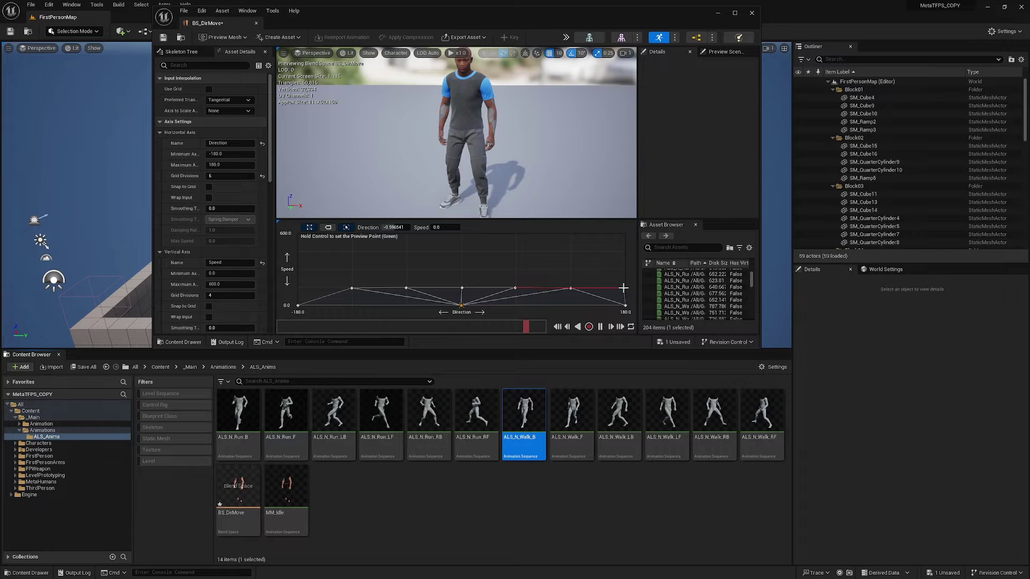
drag(524, 422, 298, 288)
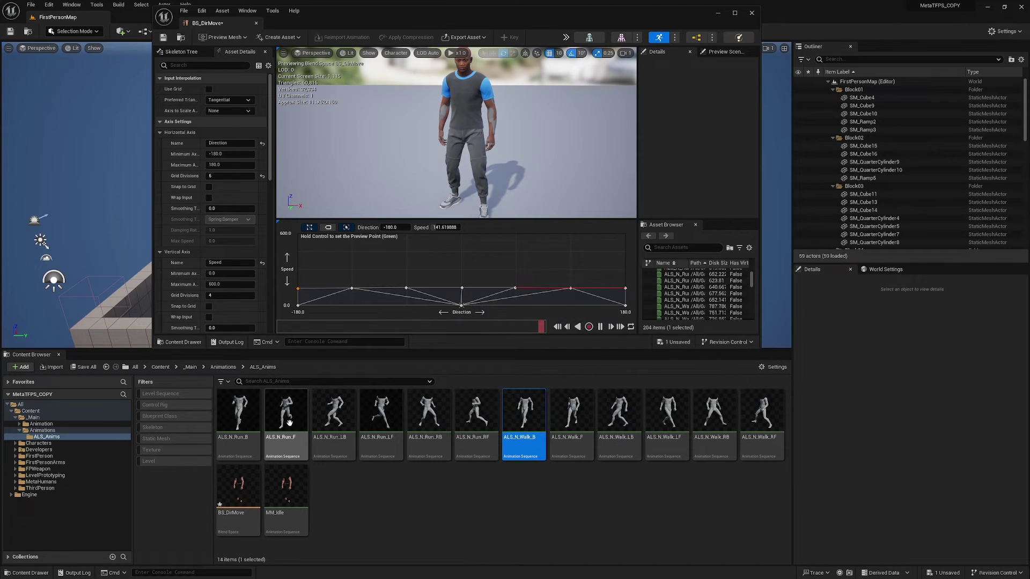
Add run samples at Speed 600: F at Direction 0, LF at -60, RF at 60, LB at -120, RB at 120, and ALS_N_Run_B at 180 and -180
drag(290, 424, 462, 236)
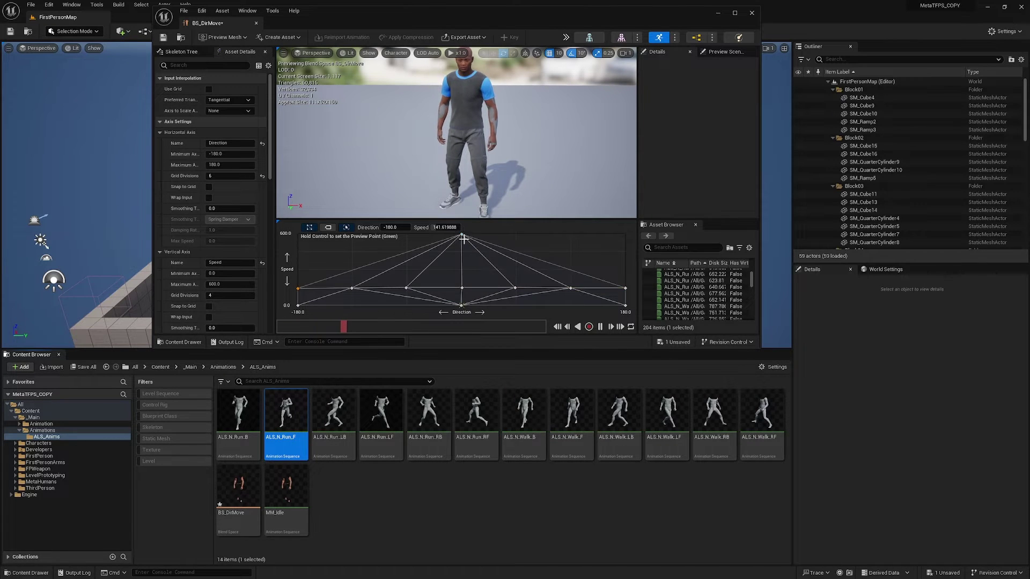
click(462, 236)
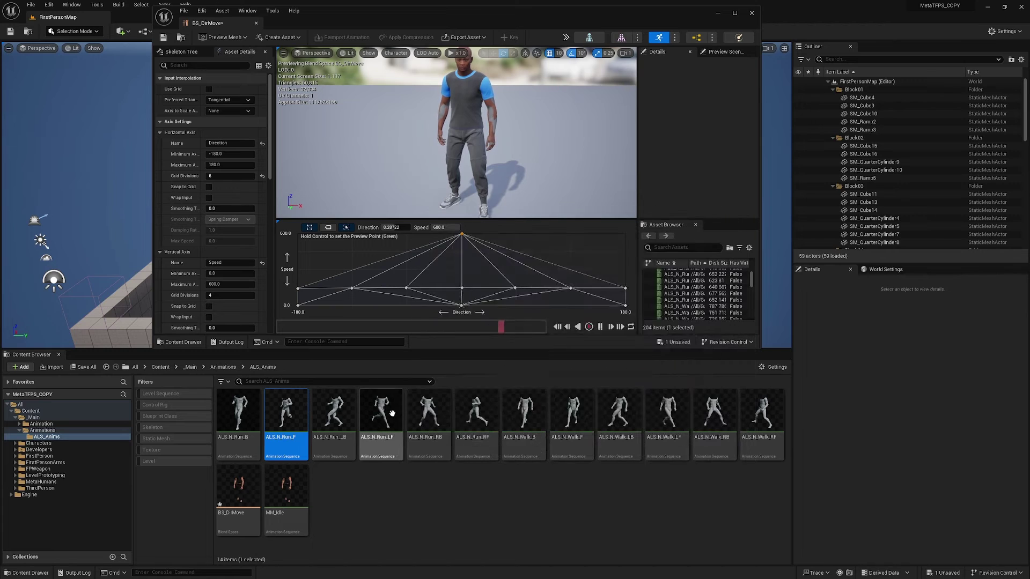
drag(383, 411, 405, 233)
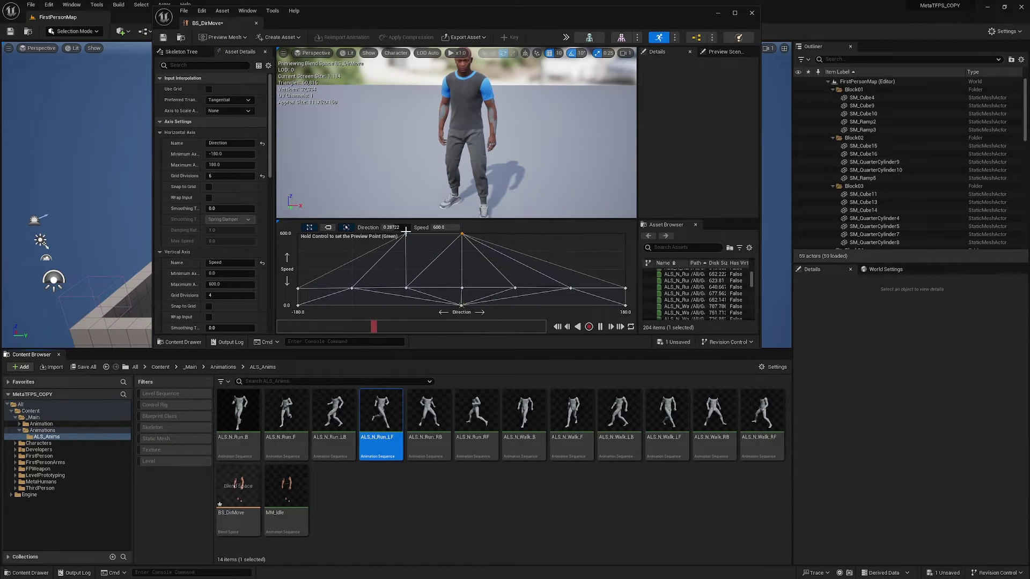
drag(475, 424, 516, 234)
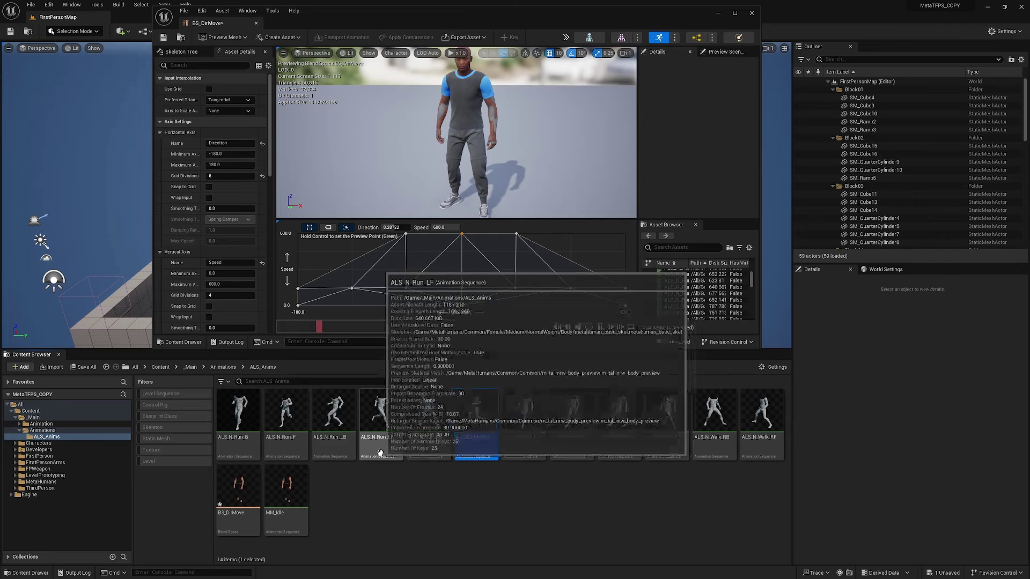
drag(333, 421, 351, 232)
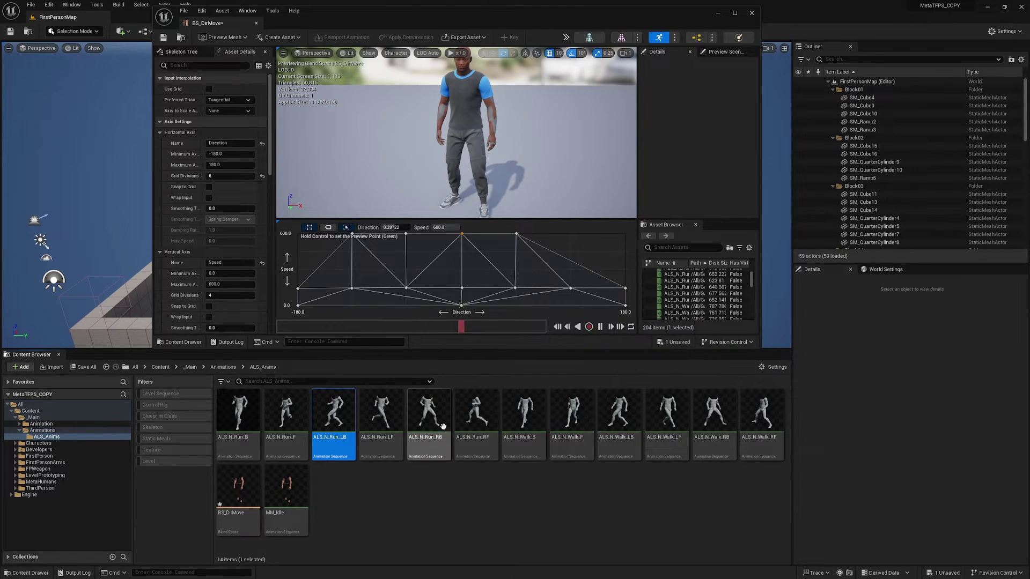
drag(428, 421, 570, 235)
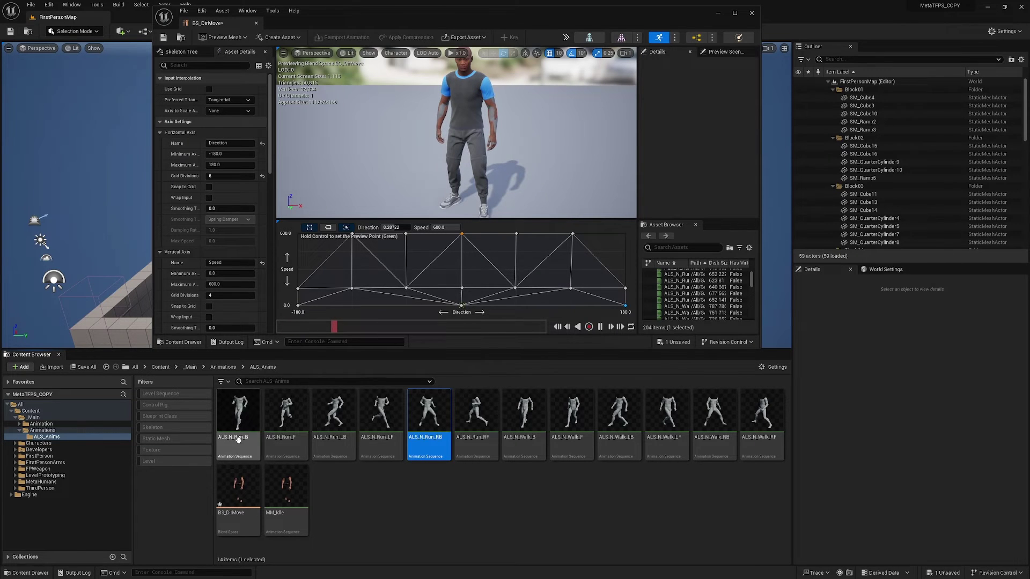
drag(236, 429, 622, 233)
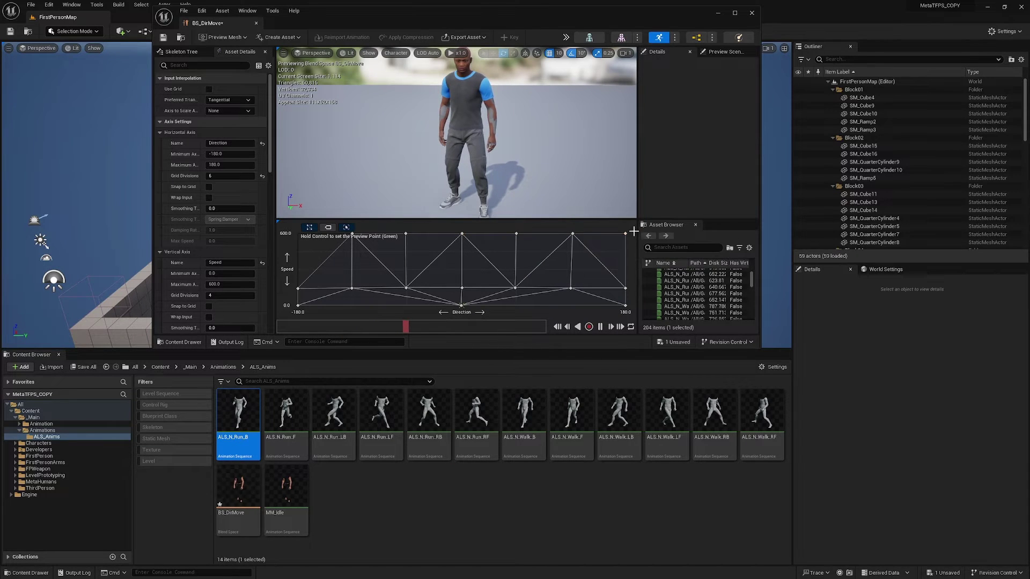
drag(242, 424, 293, 227)
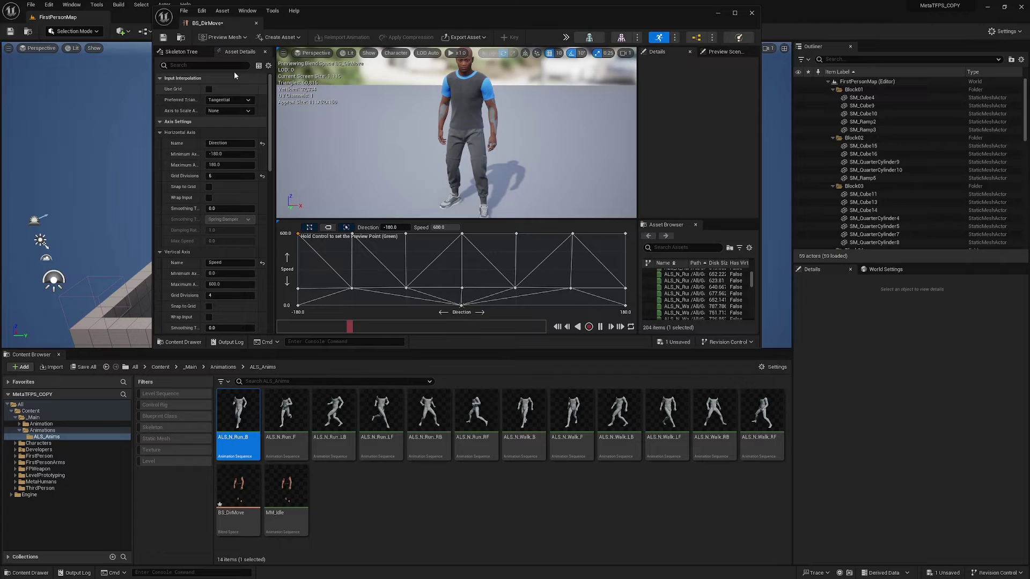
Dock the BS_DirMove editor beside the FirstPersonMap tab and enlarge its blend graph area
drag(218, 24, 139, 17)
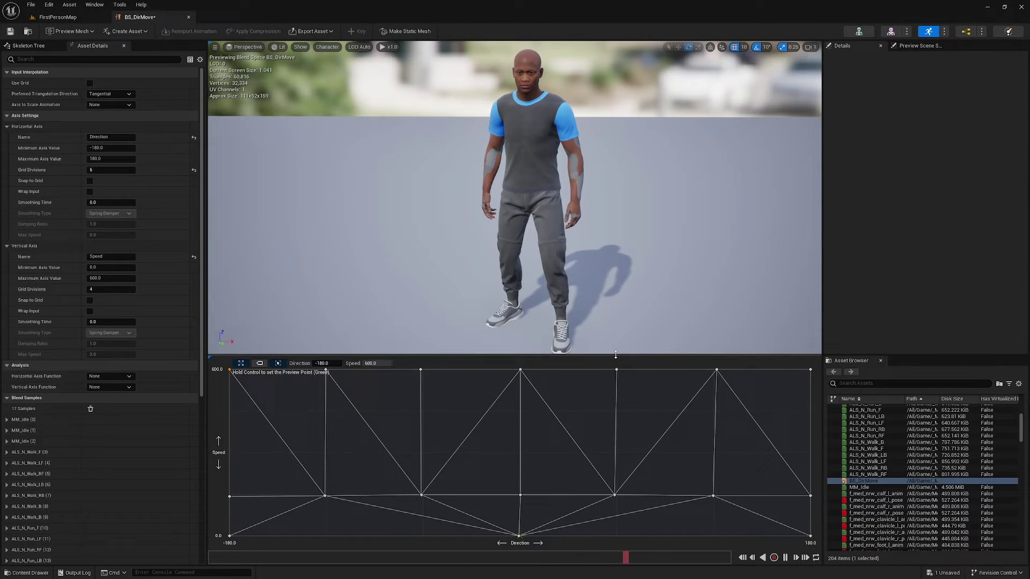
drag(615, 355, 627, 309)
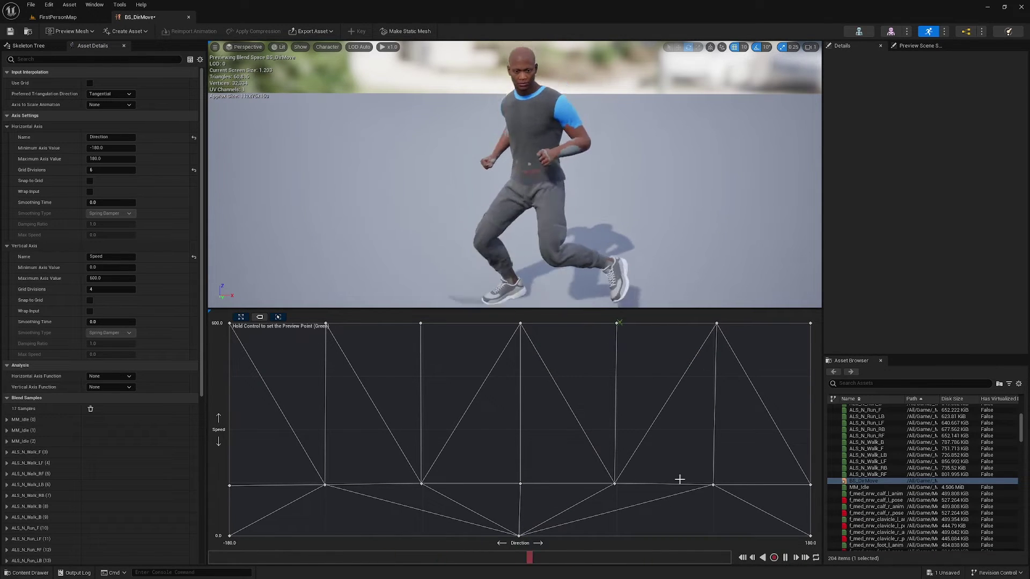
Set the ALS_N_Walk_RF sample's Direction to 80 and move the ALS_N_Walk_RB sample to Direction about 110 at Speed about 150
click(614, 485)
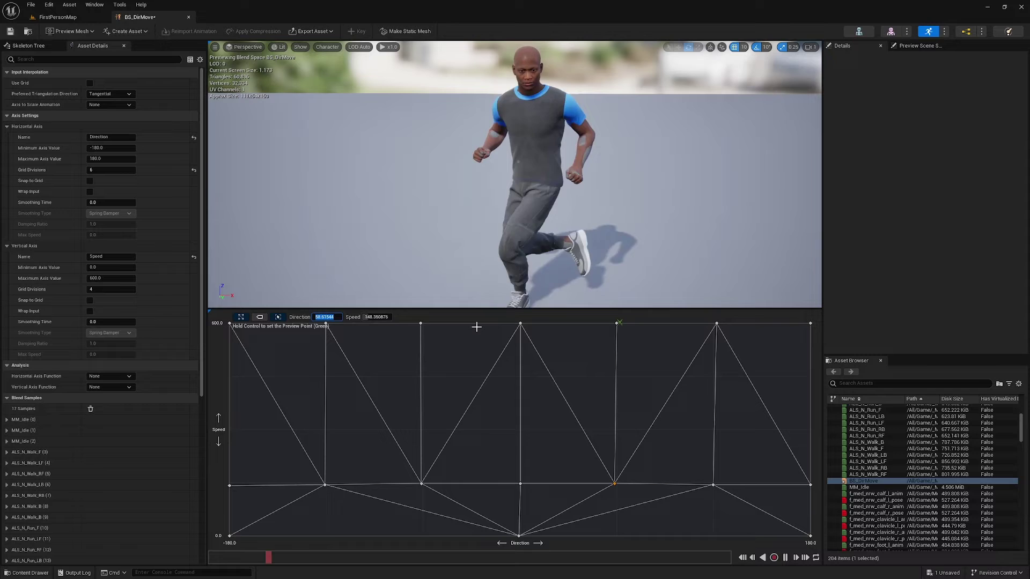
text(80)
key(Return)
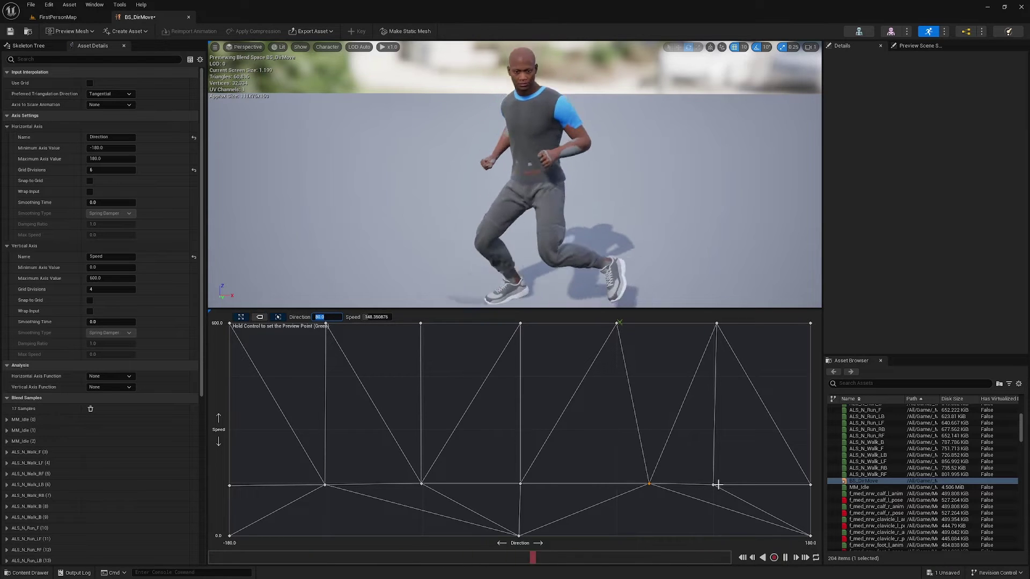
drag(717, 484, 711, 485)
mouse_move(649, 486)
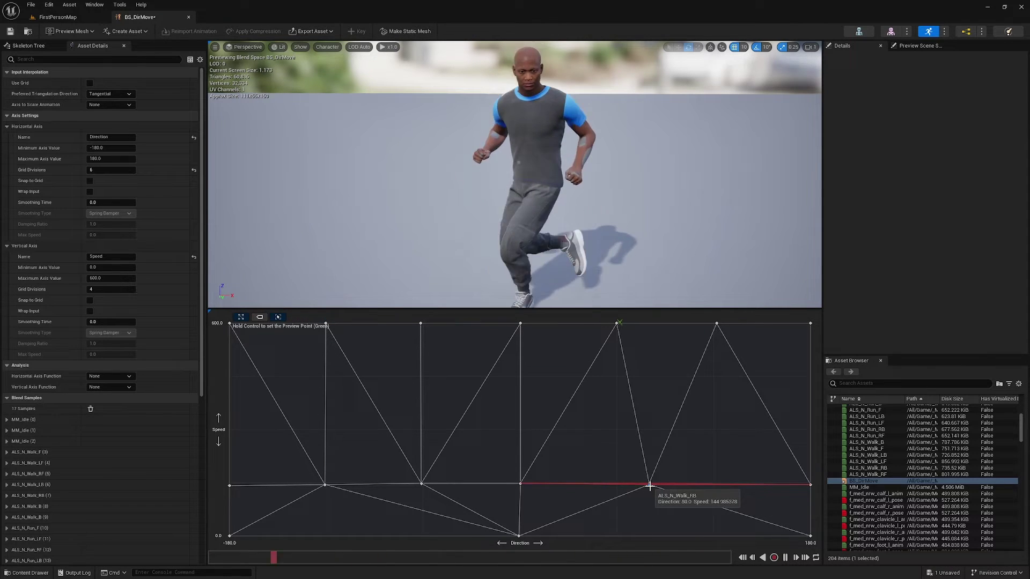
drag(649, 487, 697, 483)
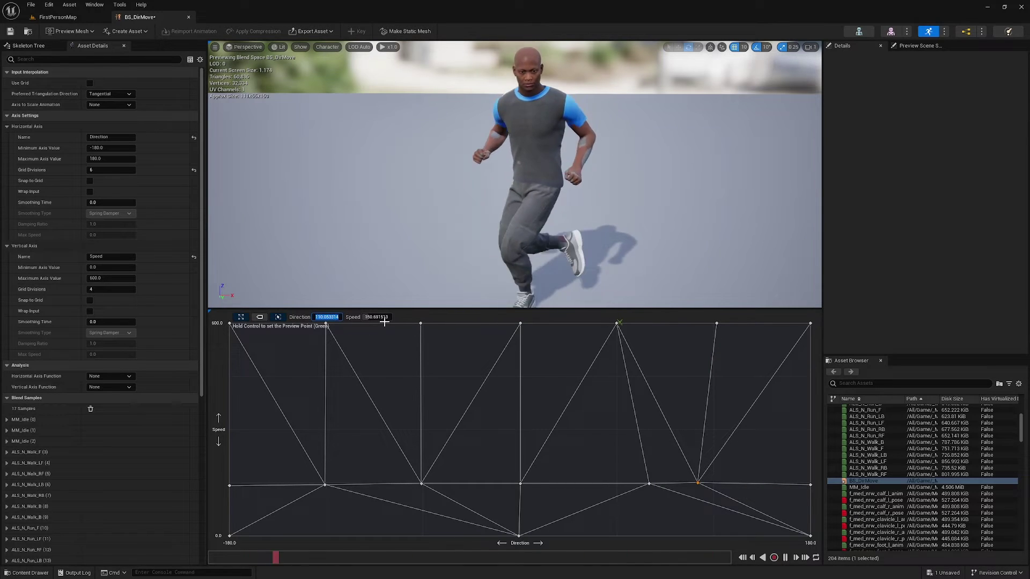
Set the Direction of the ALS_N_Walk_RB sample to 100, ALS_N_Run_RF to 80 and ALS_N_Run_RB to 100
key(Return)
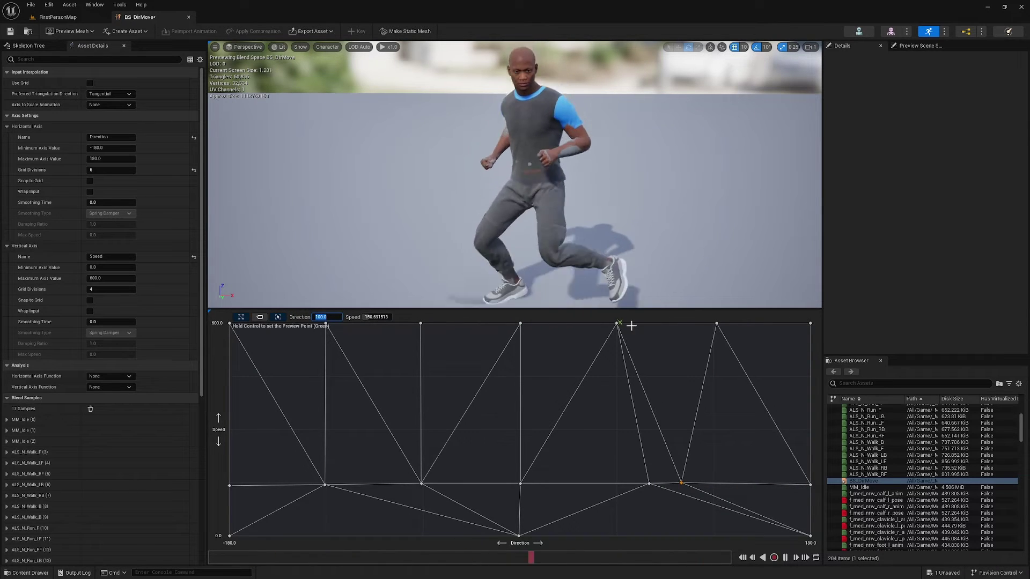
drag(618, 323, 680, 325)
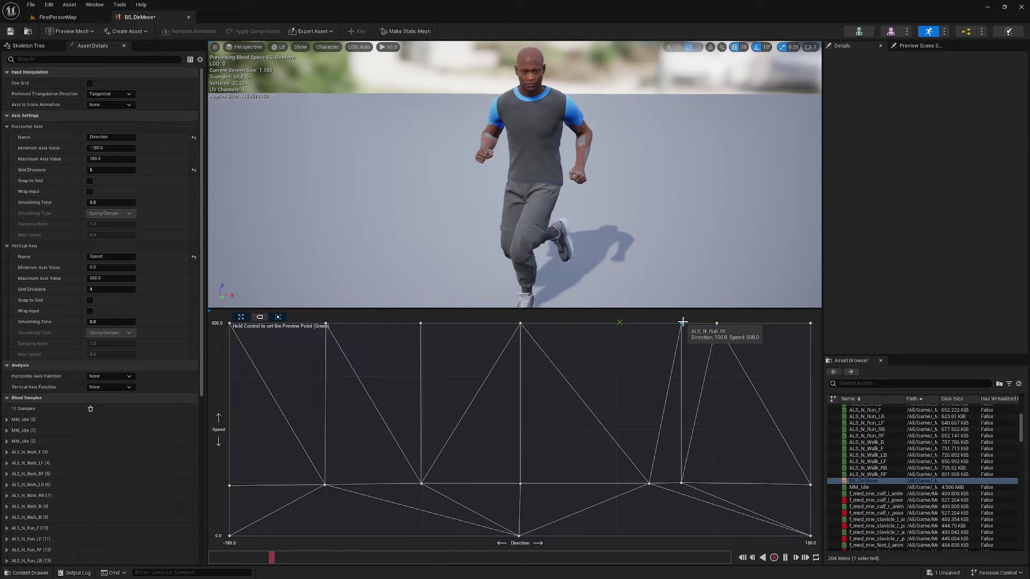
click(681, 323)
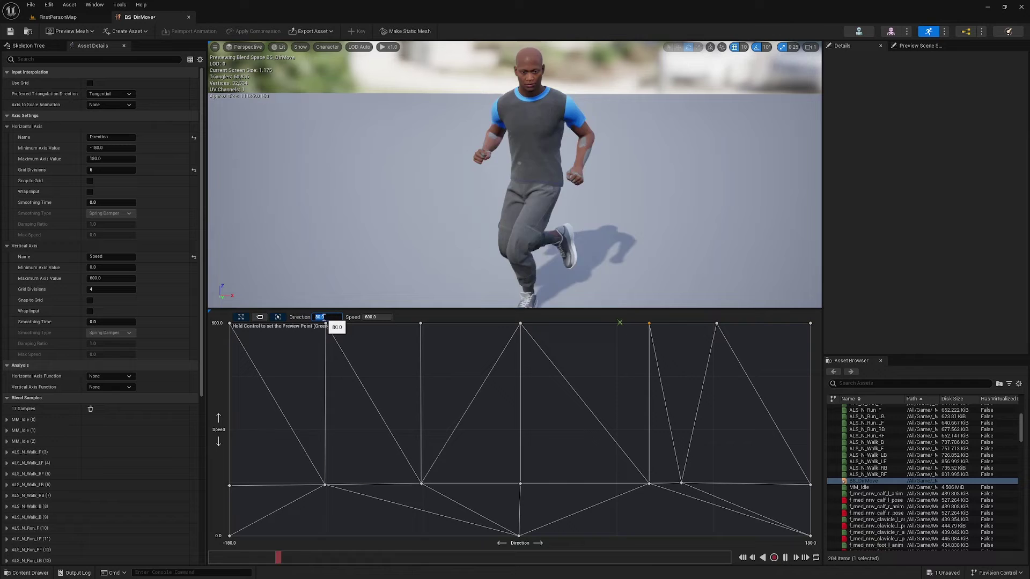
drag(714, 324, 716, 324)
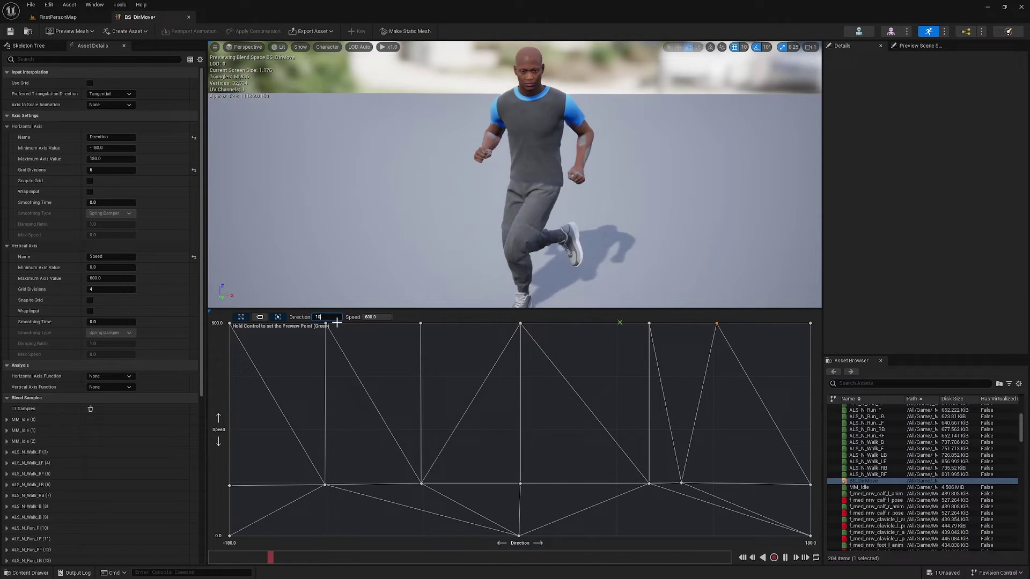
Shift ALS_N_Run_LB to Speed about 567 and ALS_N_Run_LF to about 548 while looking for the misplaced ALS_N_Walk_LF sample
click(421, 485)
key(Delete)
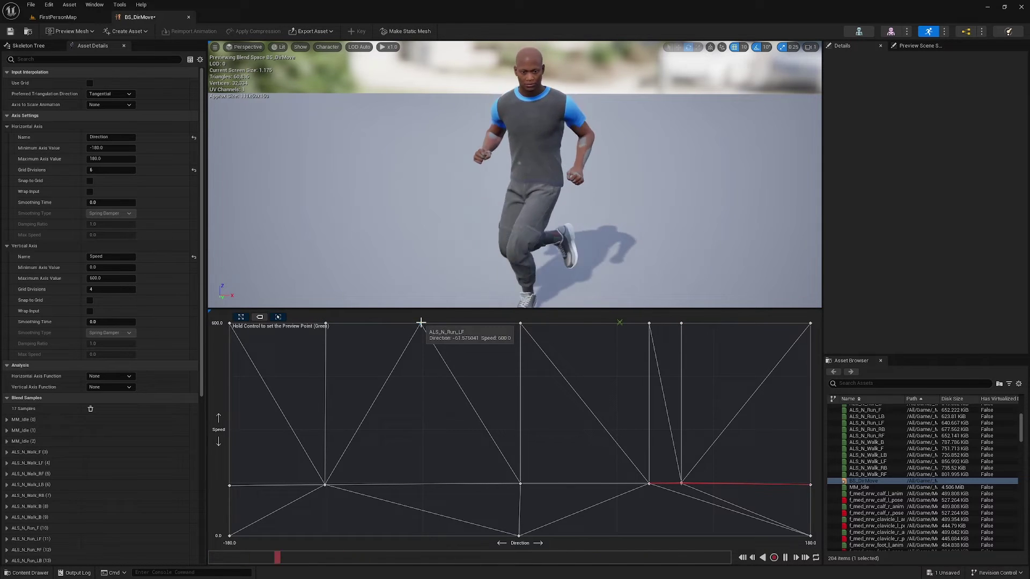
mouse_move(326, 484)
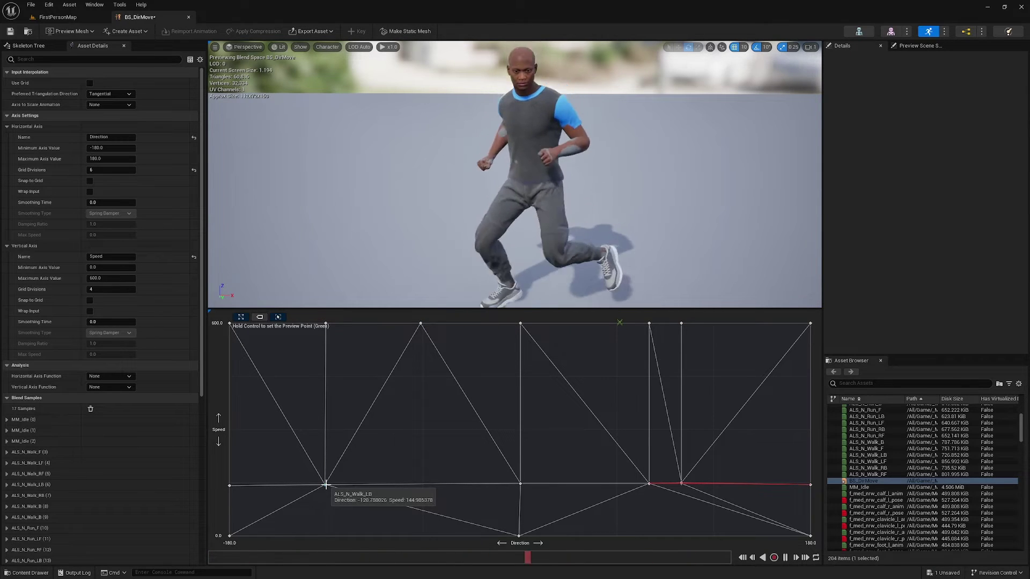
mouse_move(326, 484)
mouse_down()
mouse_move(340, 483)
mouse_move(326, 486)
mouse_up()
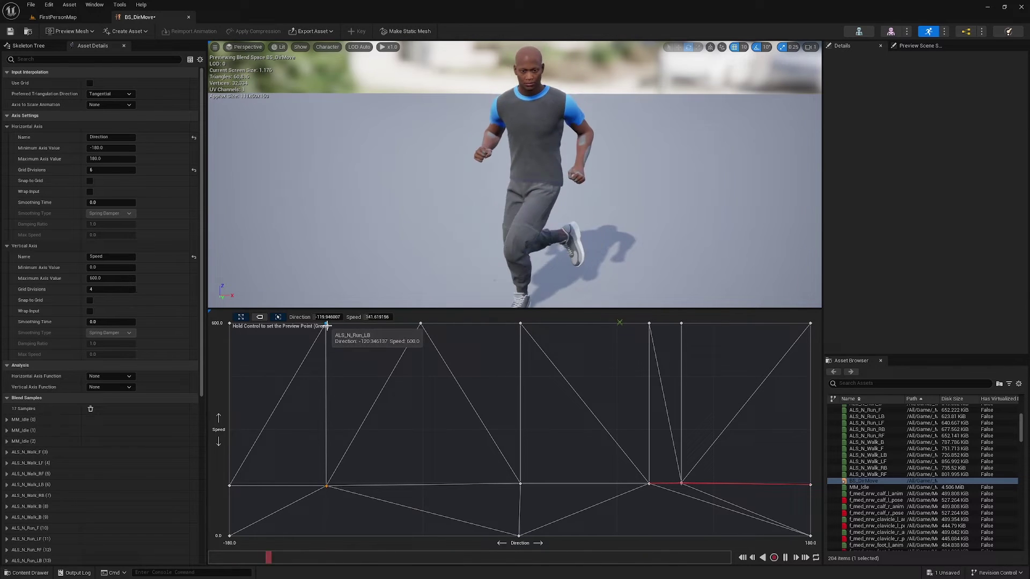
mouse_move(326, 324)
mouse_down()
mouse_move(328, 344)
mouse_move(328, 335)
mouse_up()
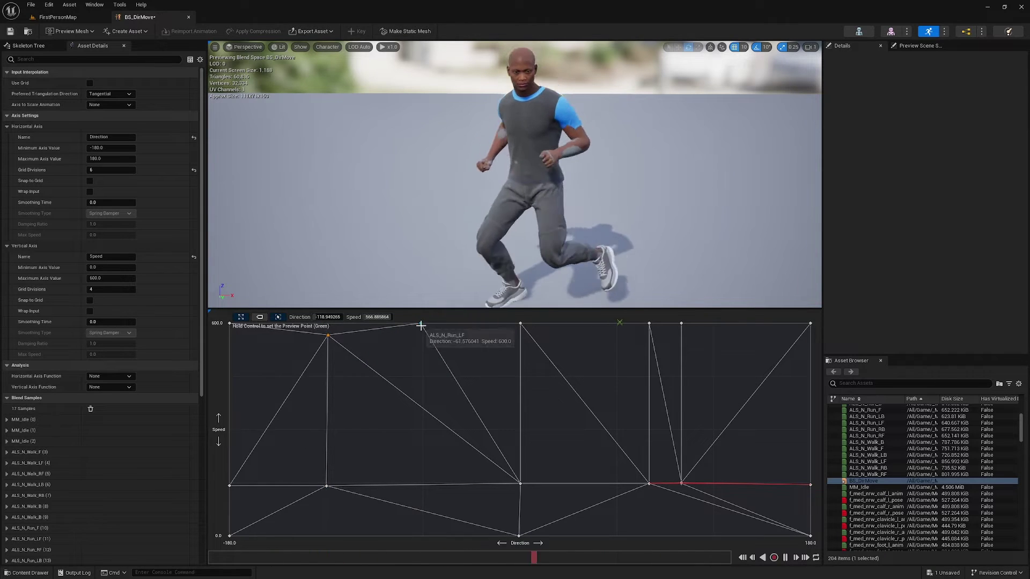
drag(421, 324, 422, 342)
mouse_move(521, 485)
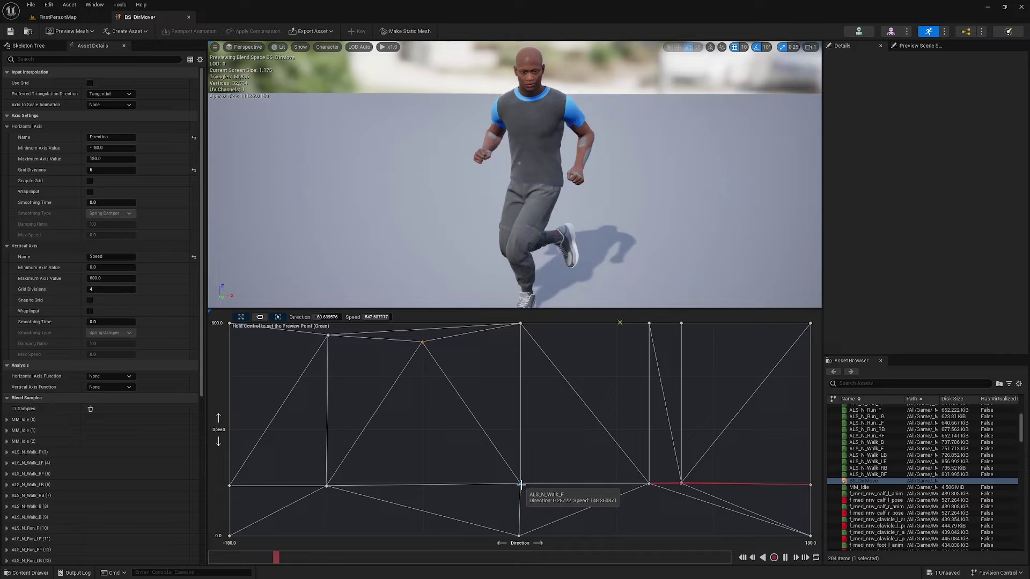
mouse_move(520, 485)
mouse_down()
mouse_move(499, 494)
mouse_move(521, 485)
mouse_up()
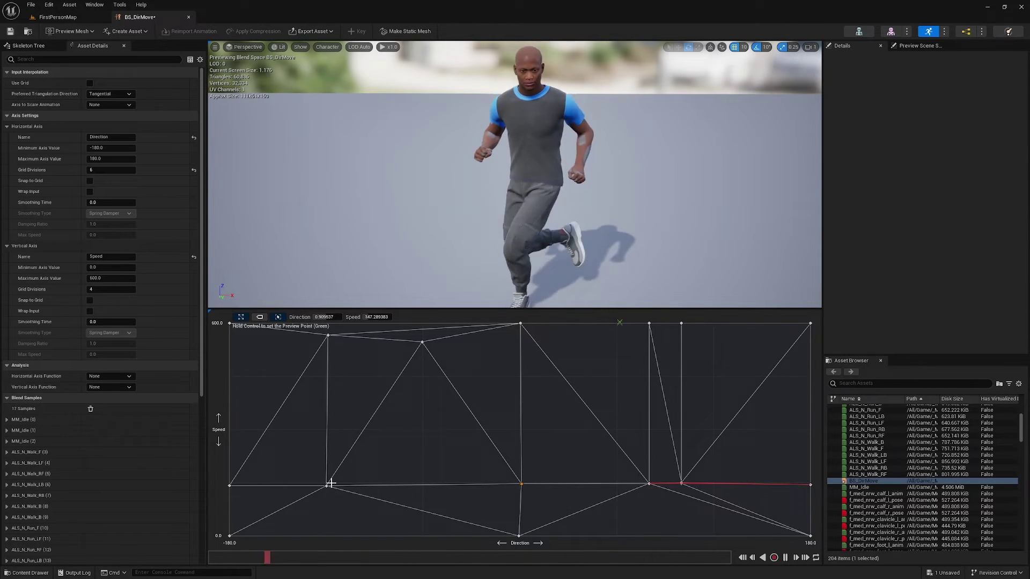
Return ALS_N_Run_LF to Direction about -60 and ALS_N_Run_LB to about -118, both at Speed 600
mouse_move(330, 486)
drag(328, 335, 333, 331)
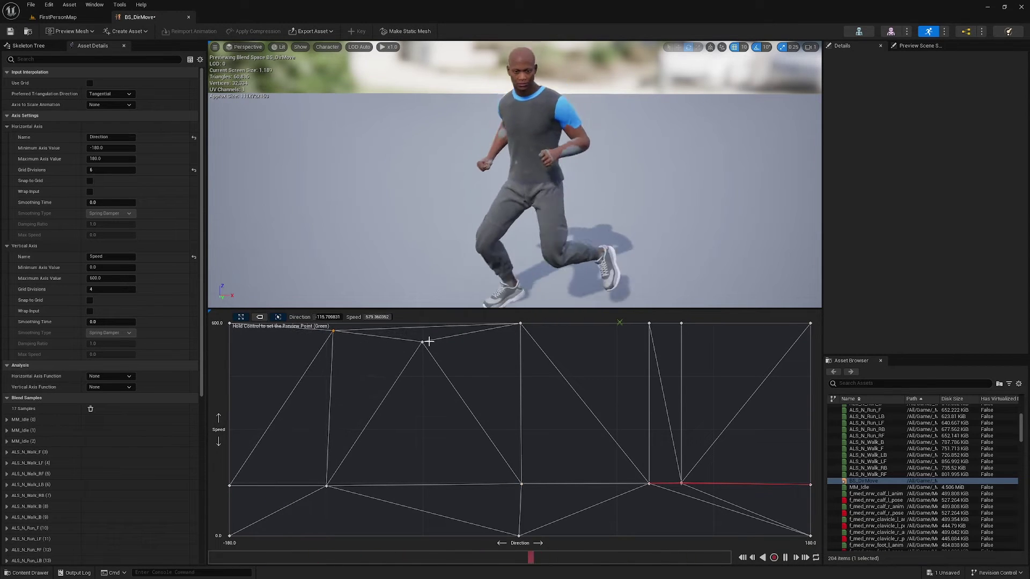
mouse_move(422, 343)
drag(421, 343, 422, 318)
mouse_move(336, 333)
drag(336, 333, 330, 319)
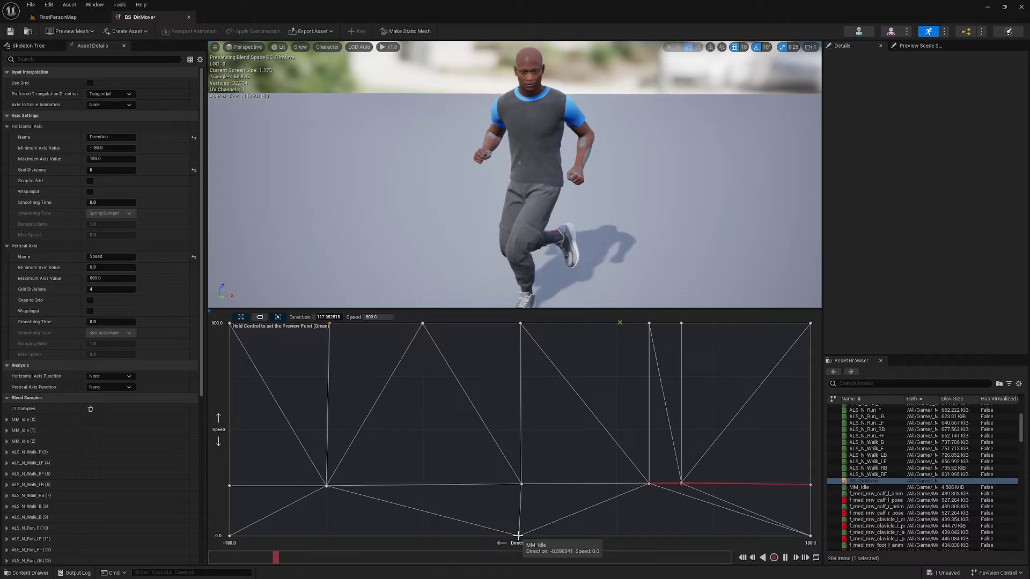
Pull the MM_Idle samples at Directions 0 and -180 and the ALS_N_Walk_B sample at -180 away from the graph edges
drag(518, 535, 518, 520)
drag(233, 535, 241, 520)
drag(229, 486, 241, 488)
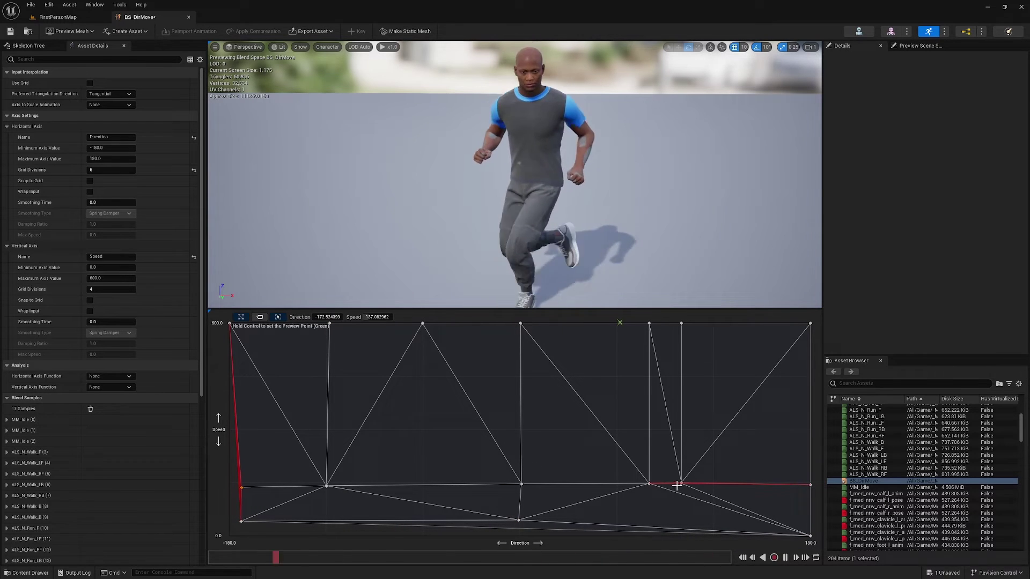
Move the misplaced ALS_N_Walk_LF sample from Direction 100 to the negative side and set its Direction to -80
mouse_move(680, 483)
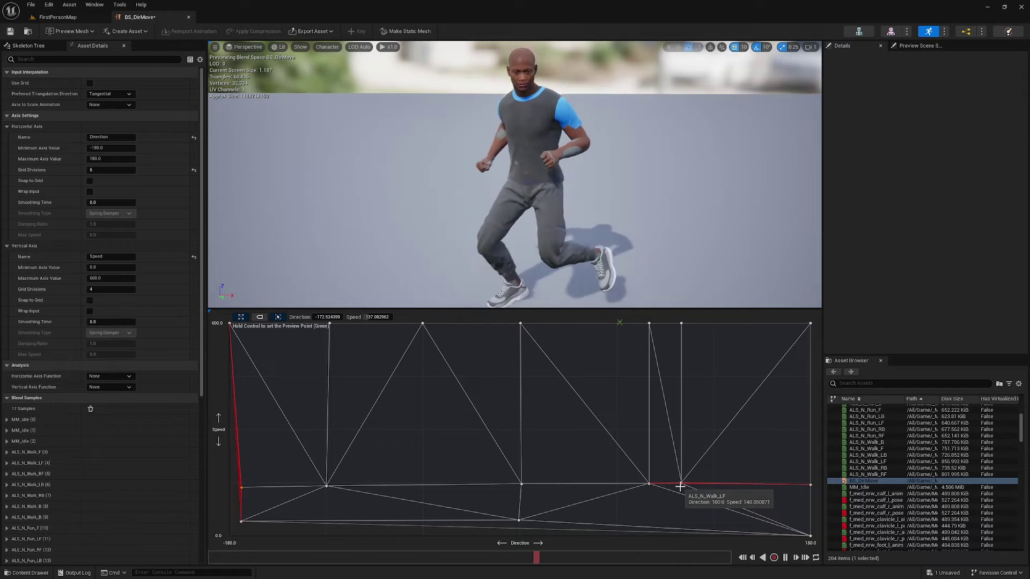
drag(683, 492, 377, 484)
click(378, 484)
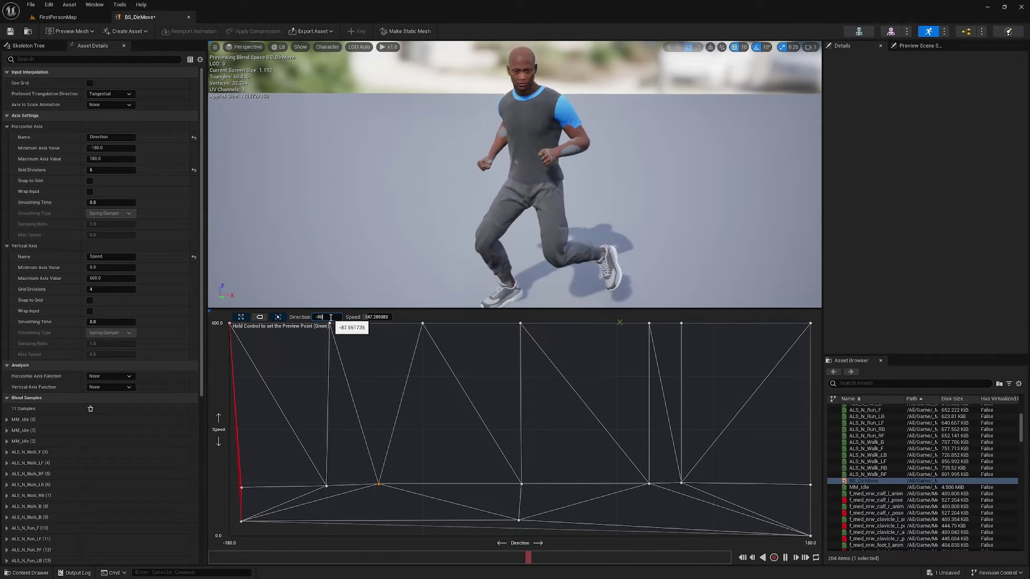
click(330, 317)
text(-80)
key(Return)
click(331, 482)
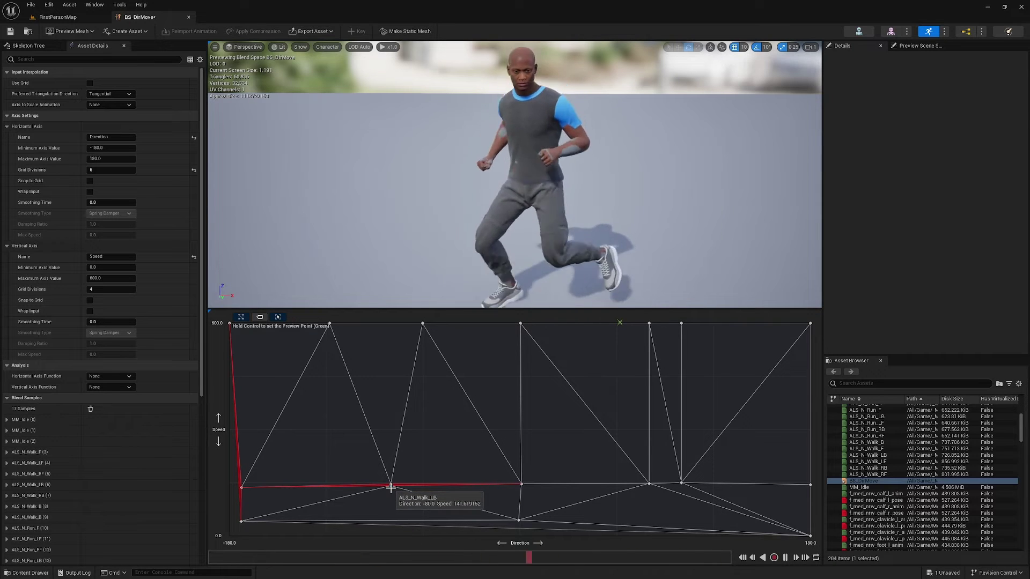
drag(391, 487, 336, 483)
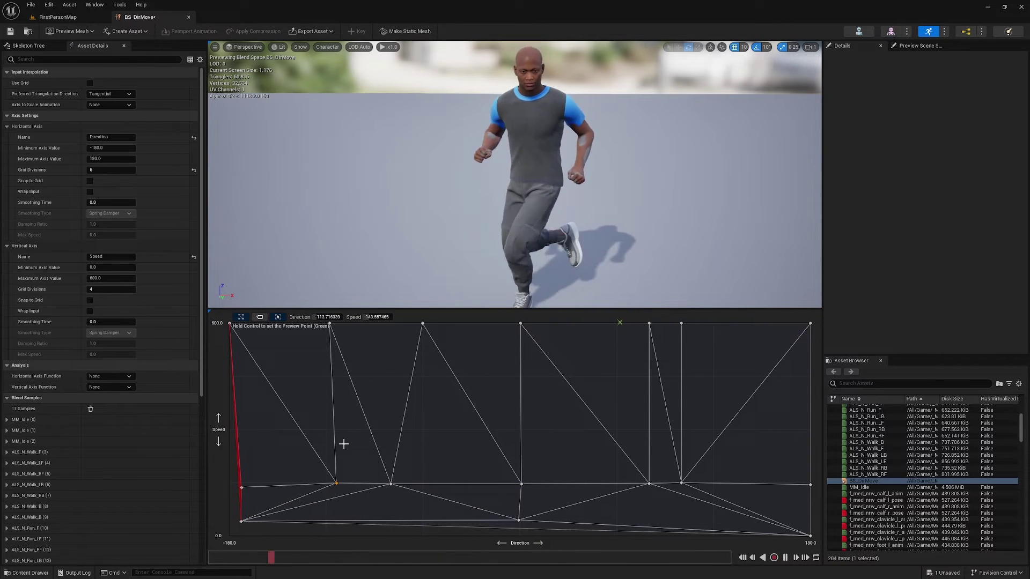
click(330, 317)
text(100)
key(Return)
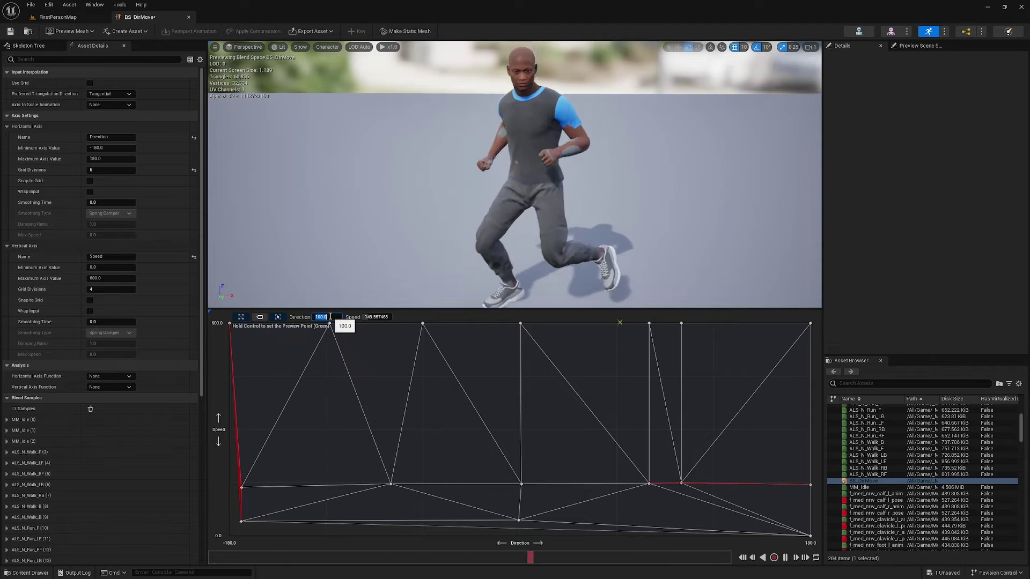
Return ALS_N_Walk_B to Direction -180 at Speed about 150, and the MM_Idle samples at Directions -180 and about 0 to Speed 0
drag(242, 490, 230, 484)
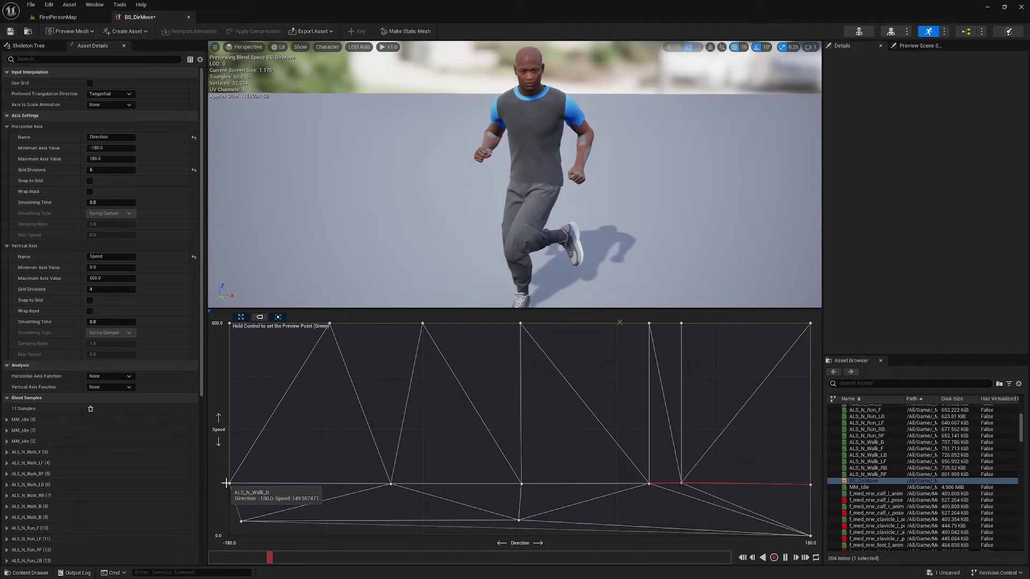
drag(241, 520, 215, 552)
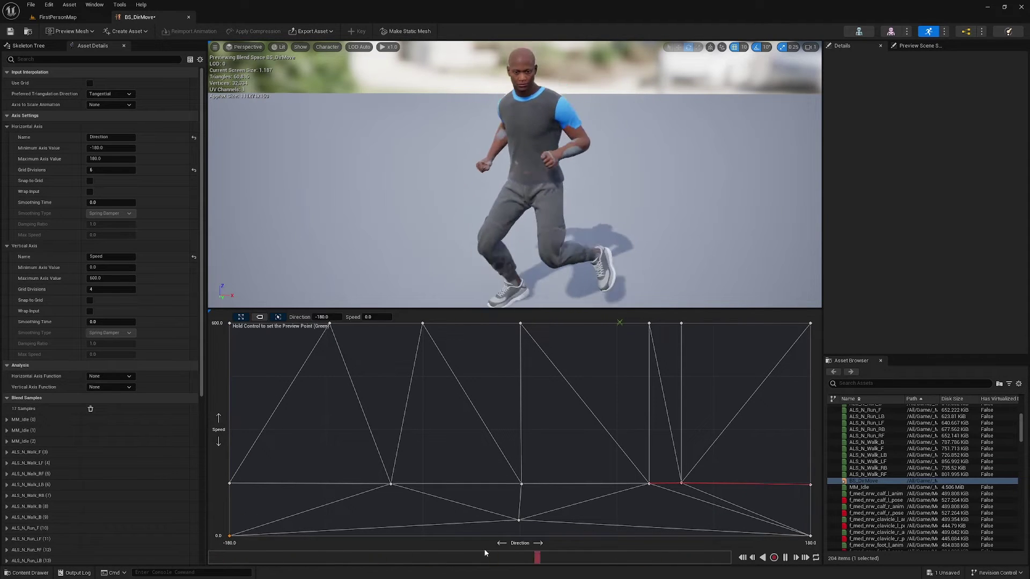
drag(520, 521, 523, 537)
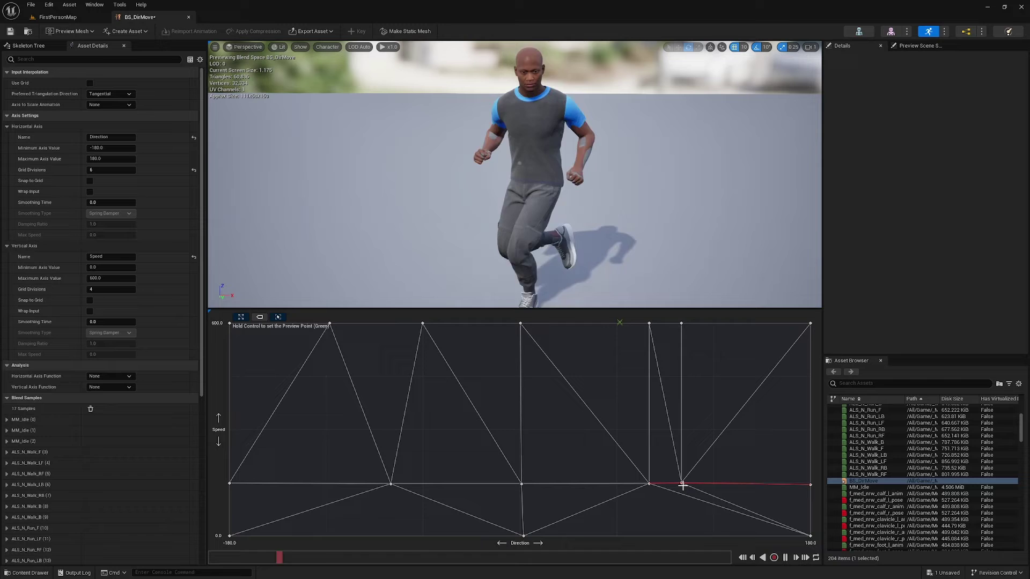
Set ALS_N_Run_LF to Direction -80 and ALS_N_Run_LB to -100, and move ALS_N_Walk_LB to Direction about -100 at Speed about 147
drag(682, 485, 320, 484)
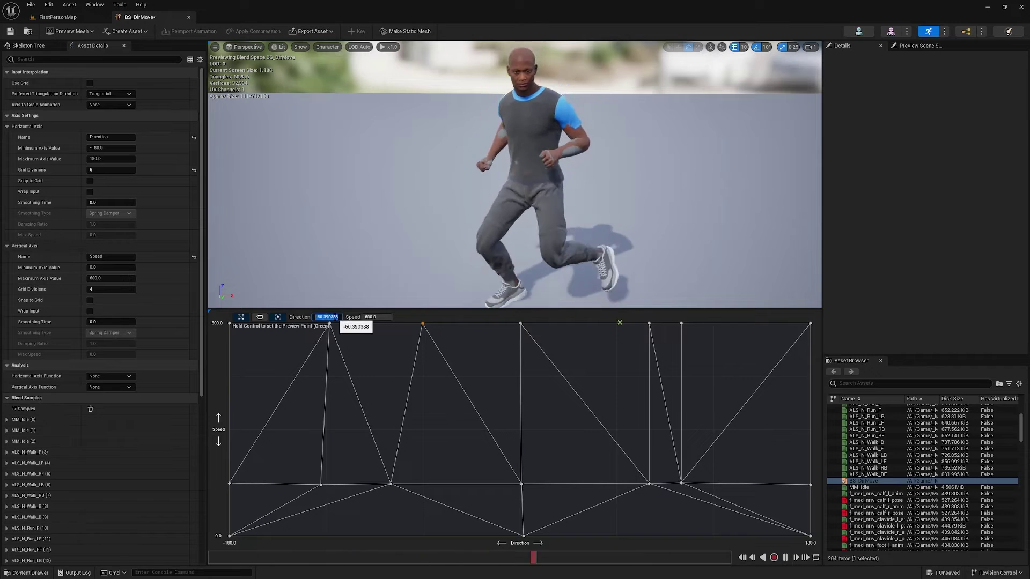
text(80)
key(Return)
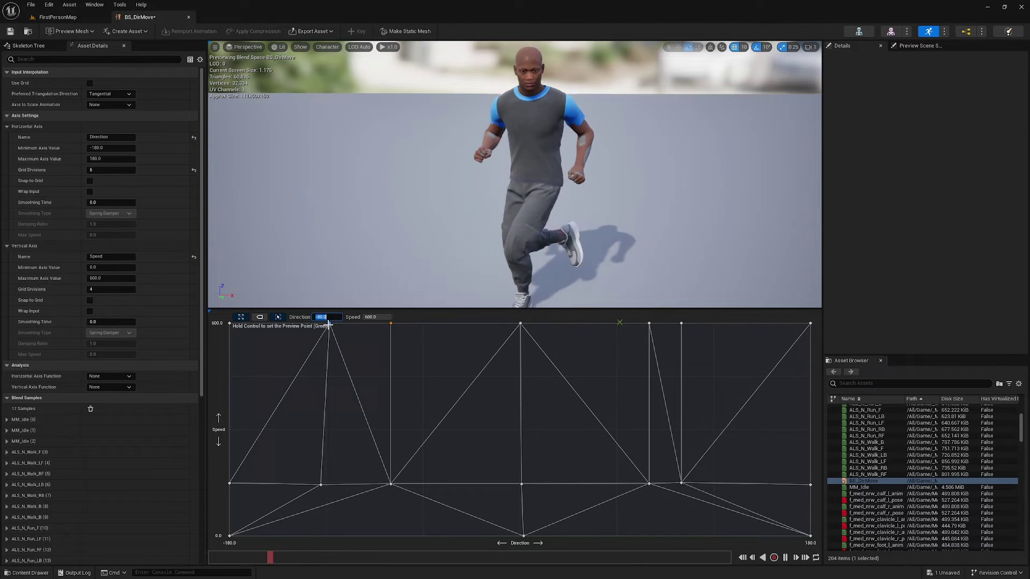
click(328, 323)
text(-100)
key(Return)
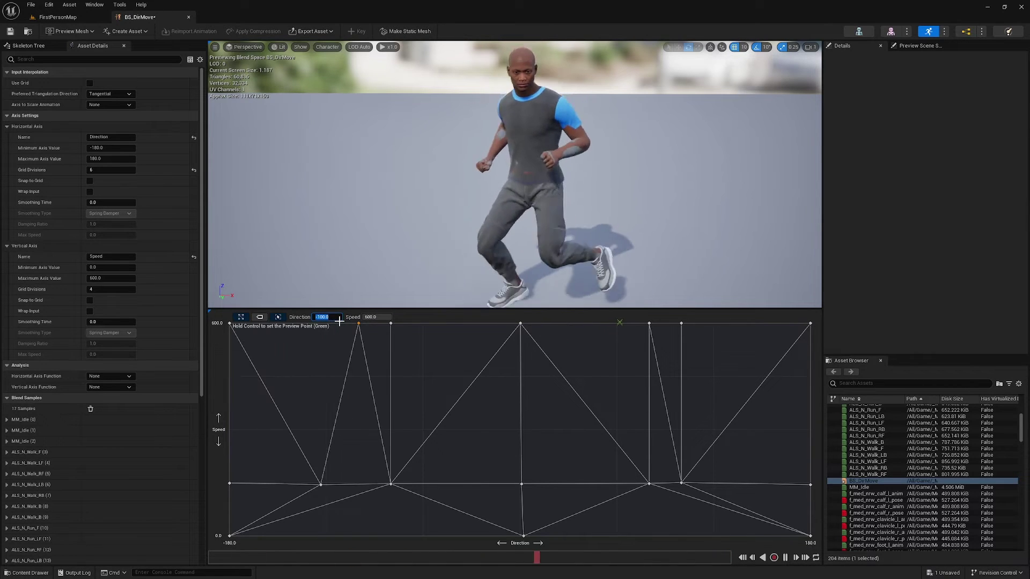
drag(321, 485, 359, 484)
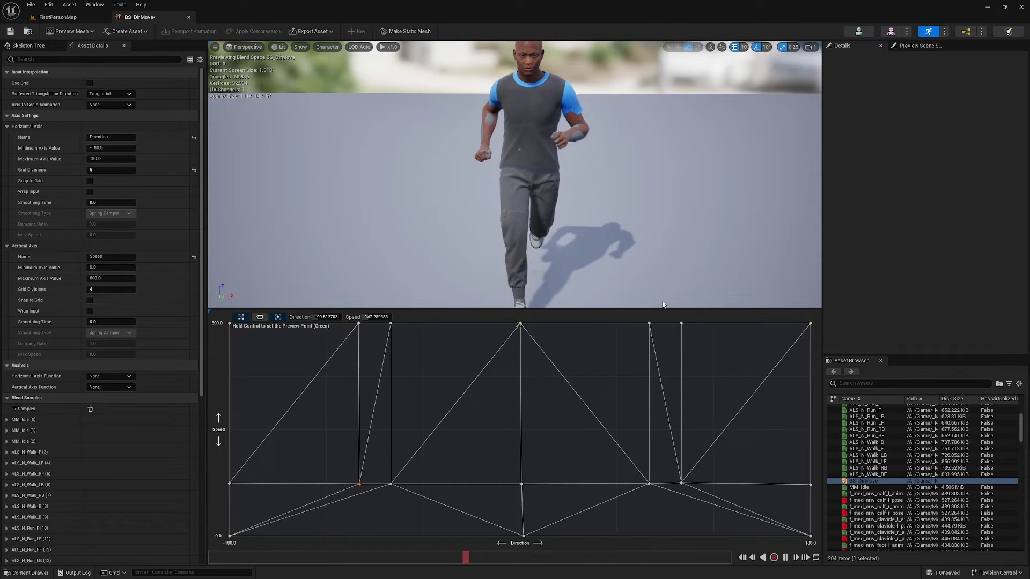
Save and close the BS_DirMove blend space, and open the BP_Trey blueprint from the MetaHumans/Trey folder
click(8, 30)
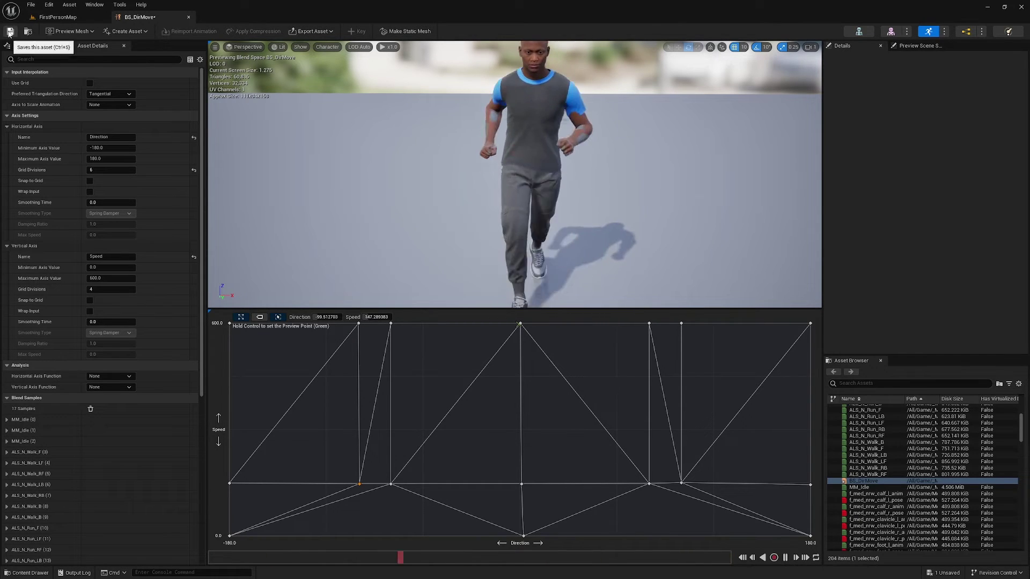
click(189, 19)
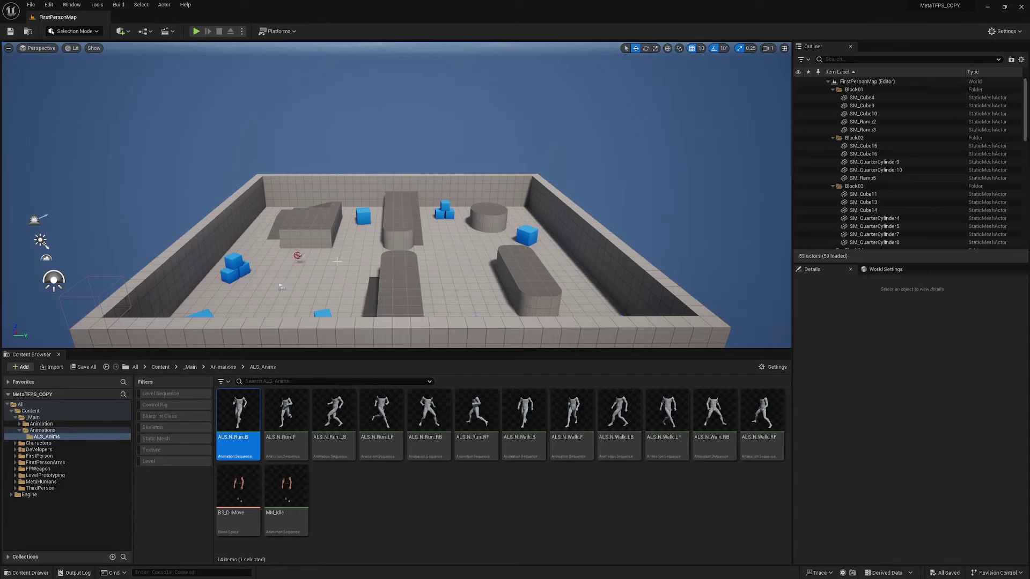
click(41, 481)
double_click(286, 410)
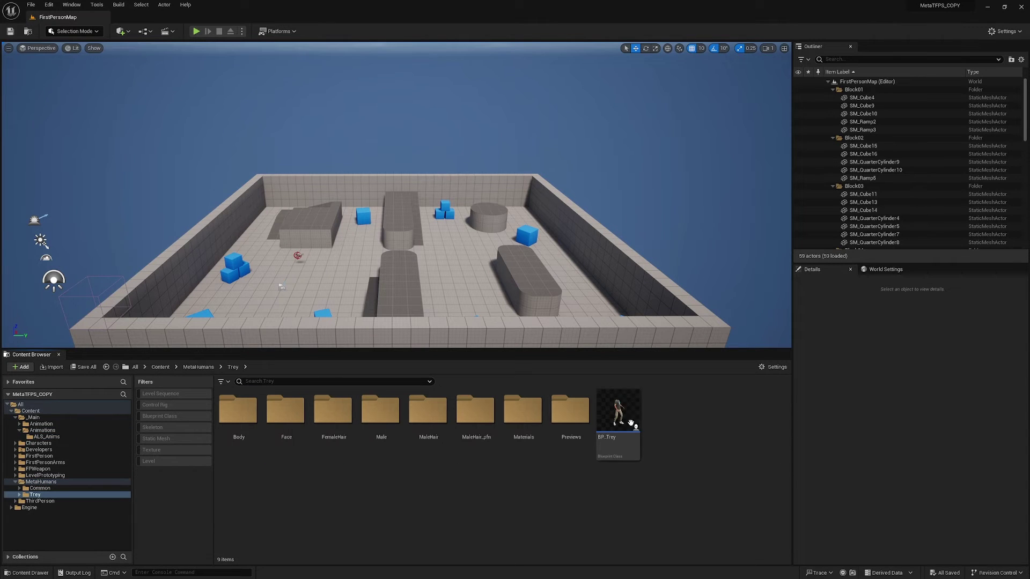
double_click(618, 413)
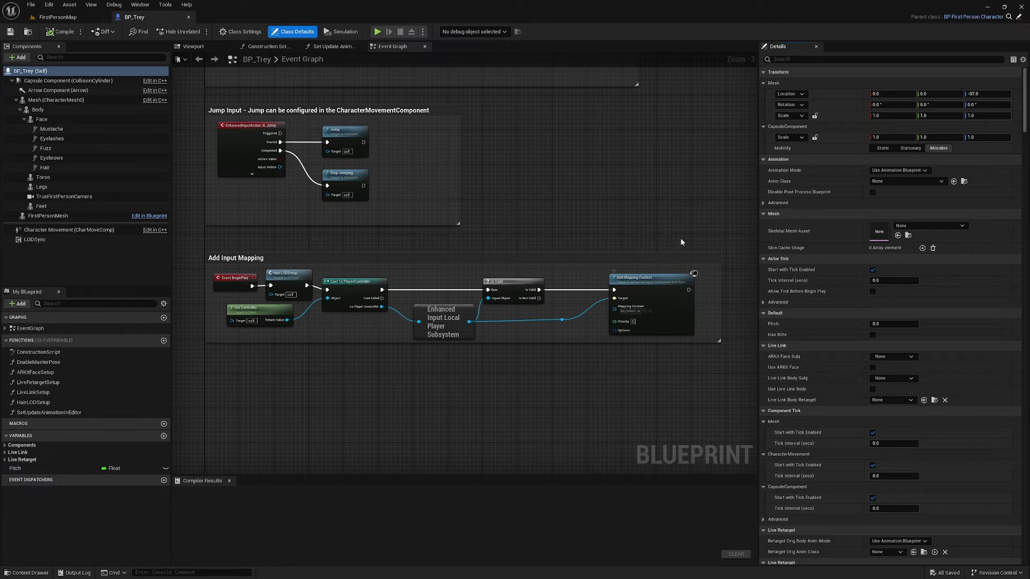
Open the Body component's ABP_Trey animation blueprint and examine how its event graph calculates Ground Speed and Direction
click(37, 110)
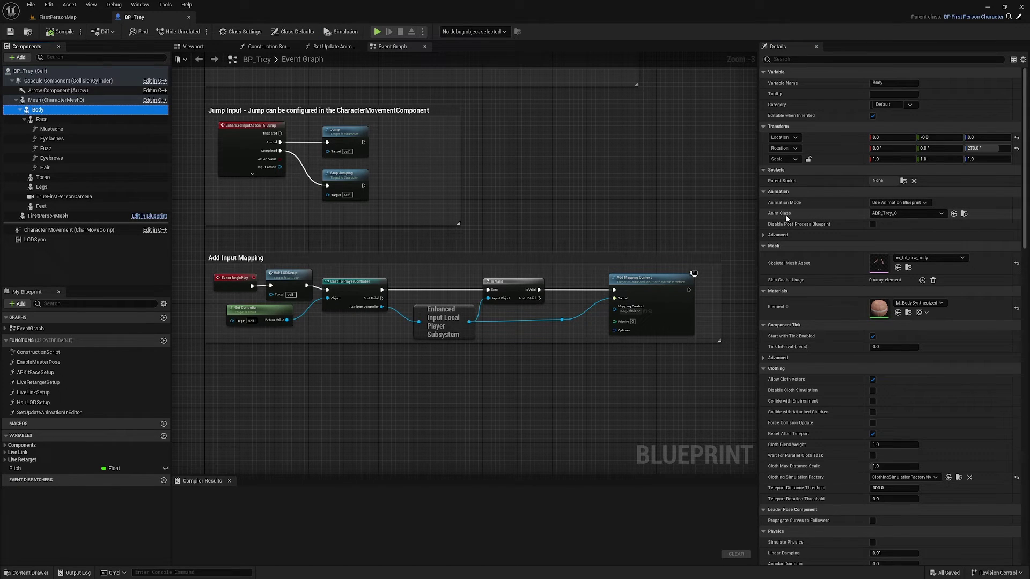
click(964, 213)
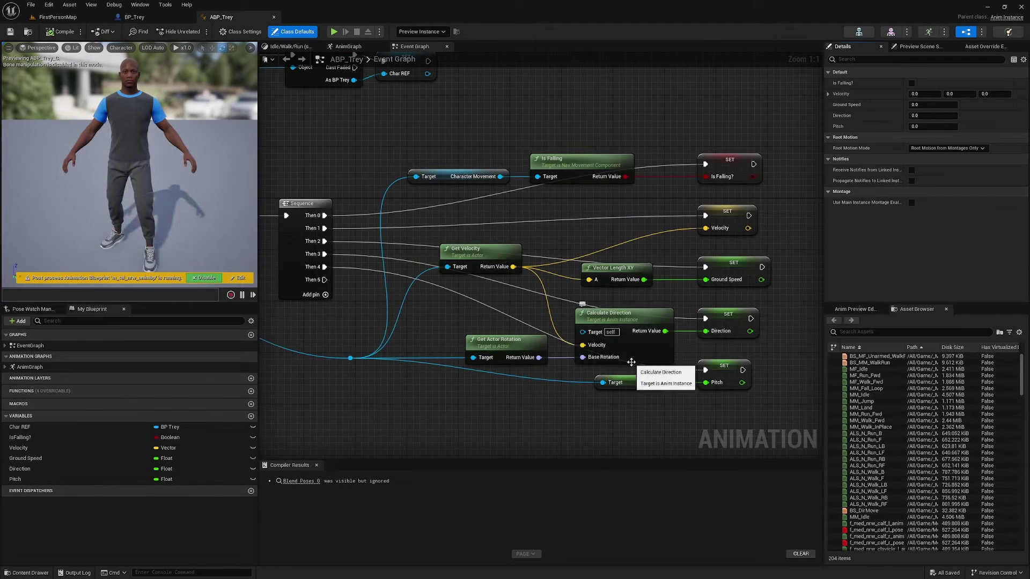
mouse_move(590, 348)
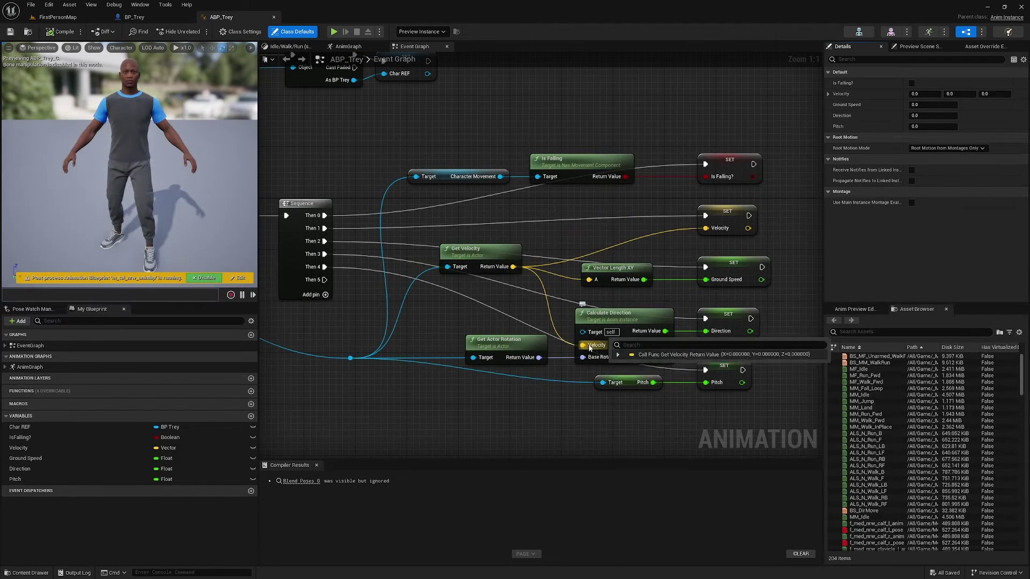
scroll(625, 375, down, 2)
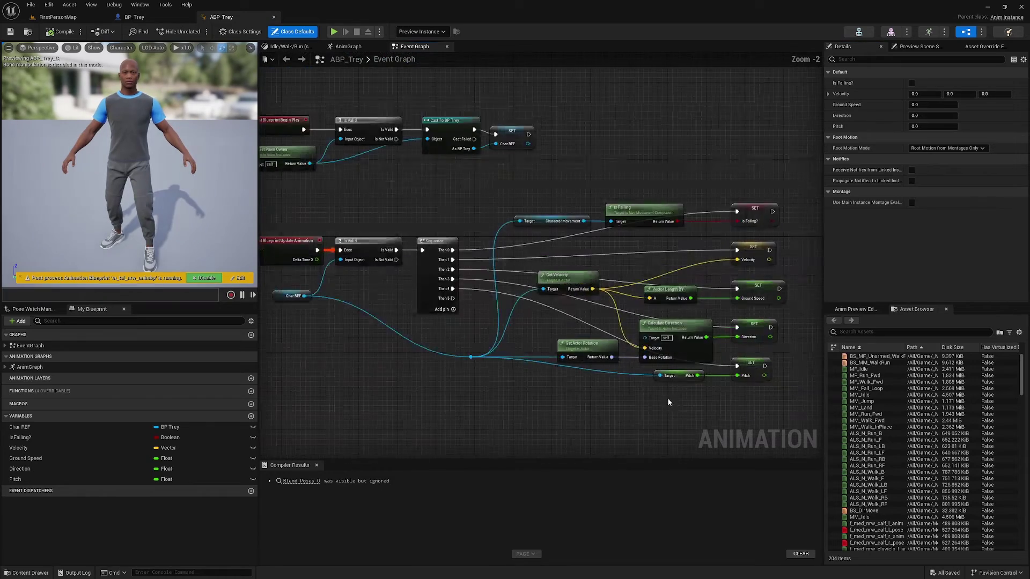
right_drag(729, 406, 770, 340)
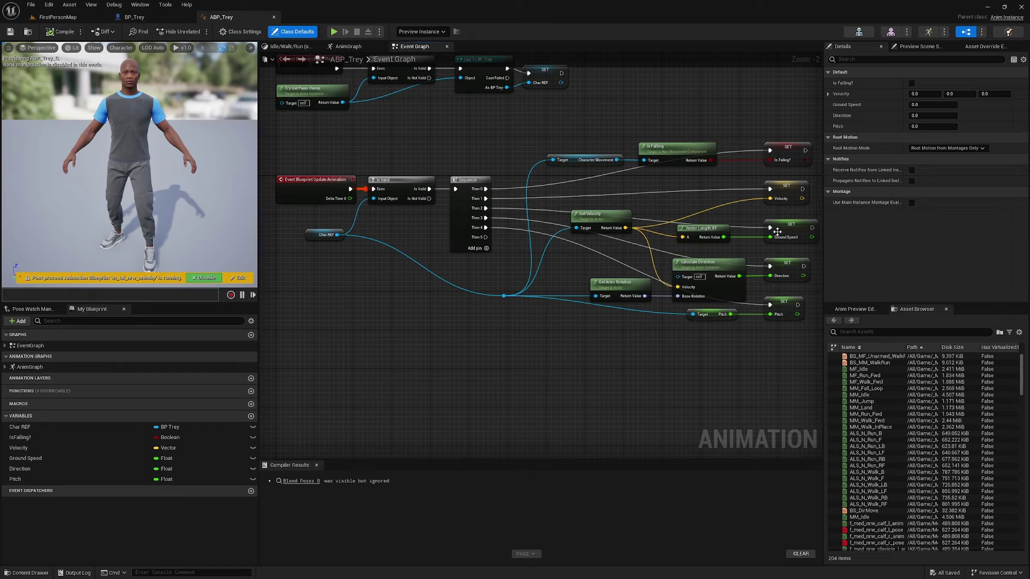
mouse_move(796, 240)
mouse_move(796, 239)
right_down()
mouse_move(780, 232)
mouse_move(809, 243)
right_up()
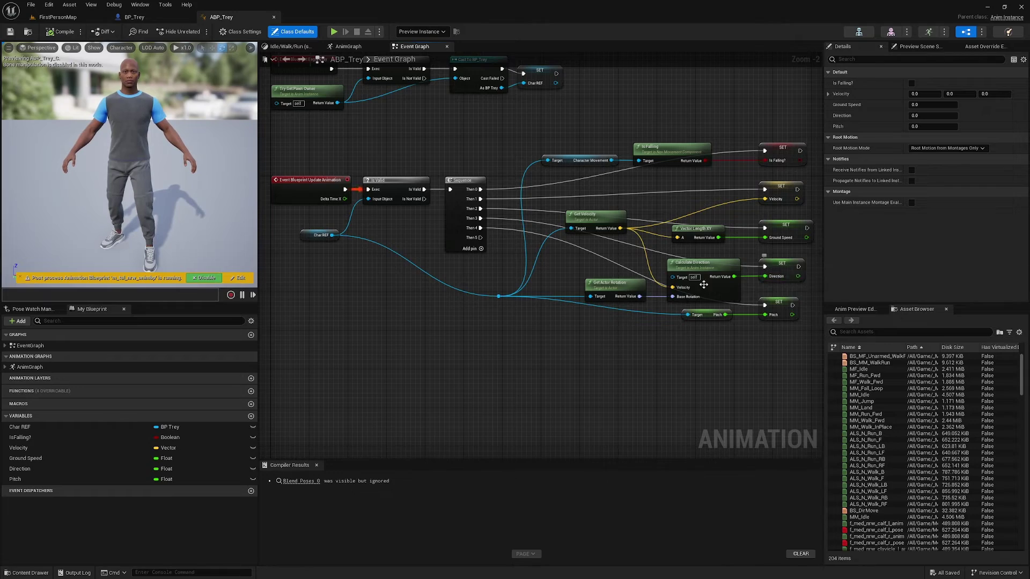
Trace how the Get Velocity, Vector Length XY and Calculate Direction nodes feed the Ground Speed and Direction variables
right_drag(761, 350, 766, 419)
right_drag(548, 139, 545, 110)
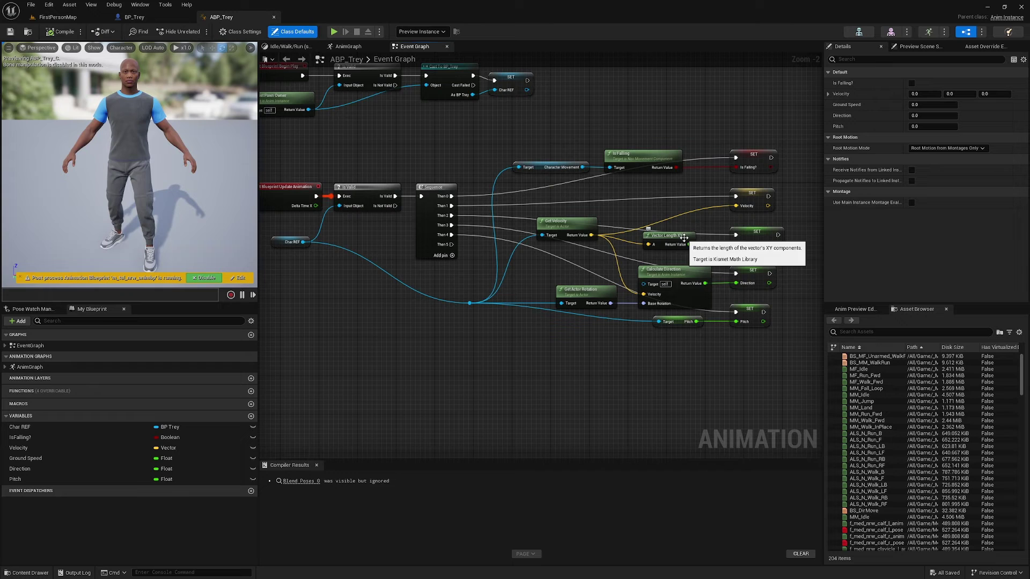
drag(689, 244, 736, 245)
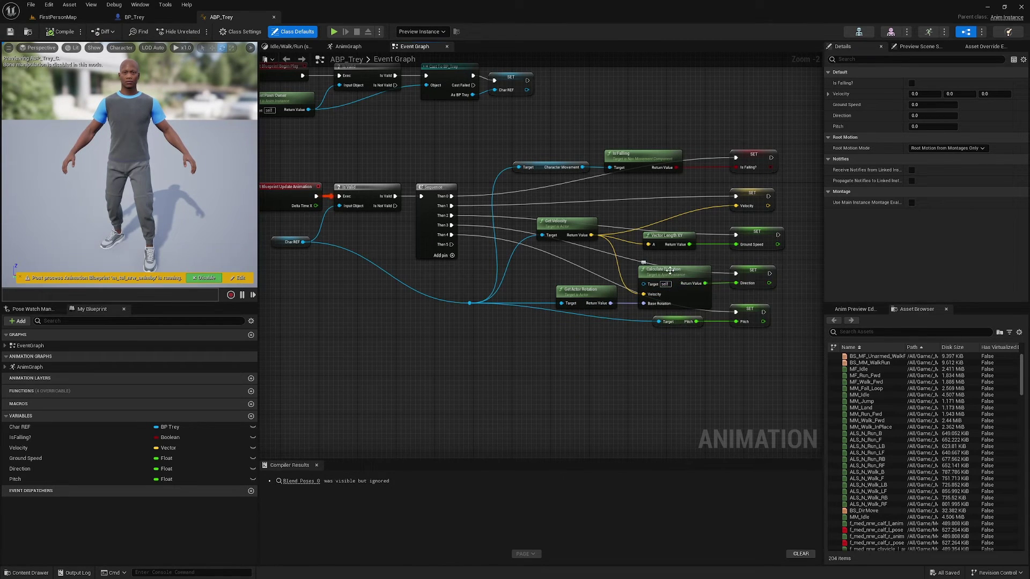
mouse_move(642, 296)
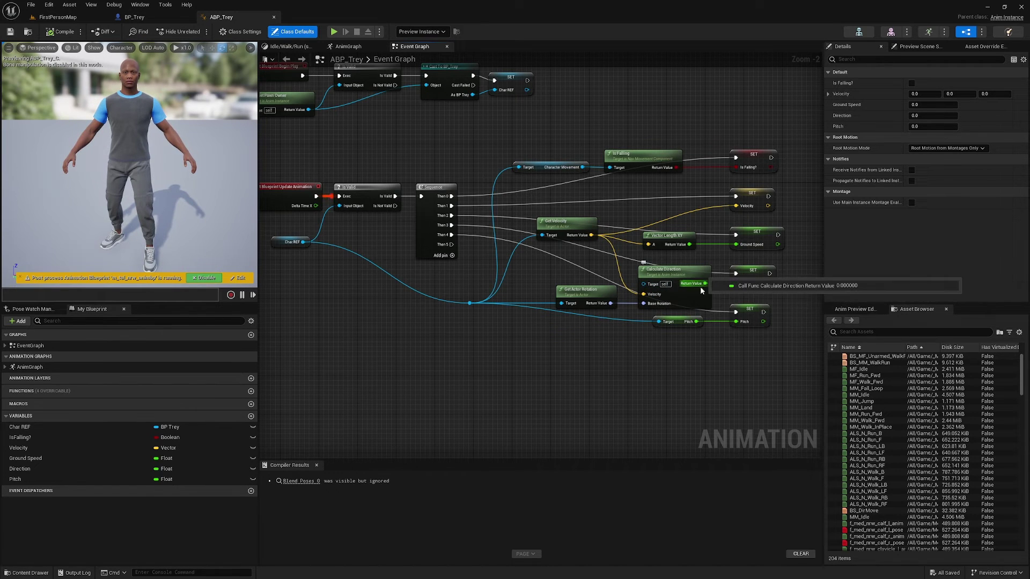
mouse_move(756, 284)
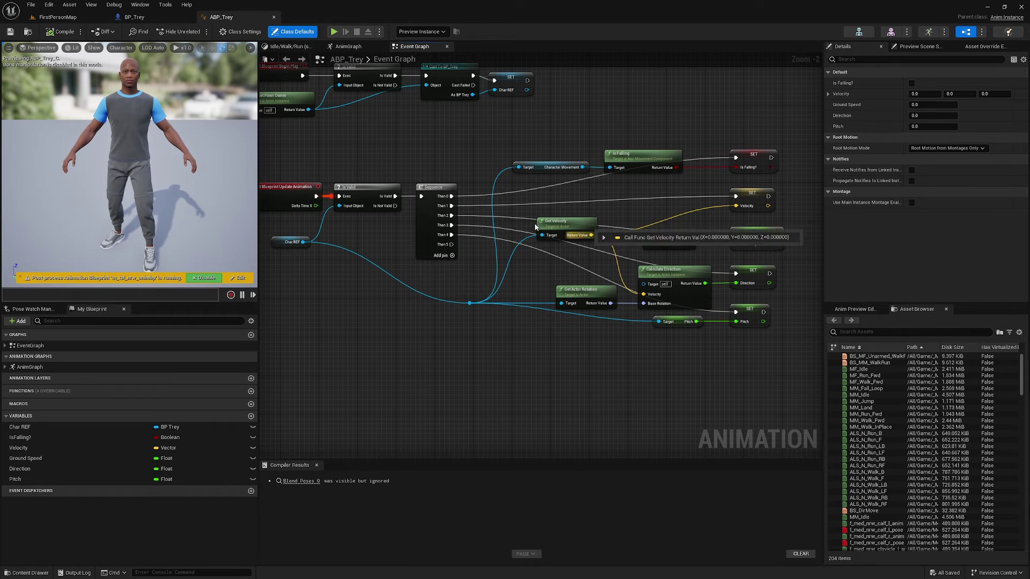
Open the Idle/Walk/Run state of the Lower Body Anims state machine and delete its BS_MM_WalkRun blend space player
click(348, 47)
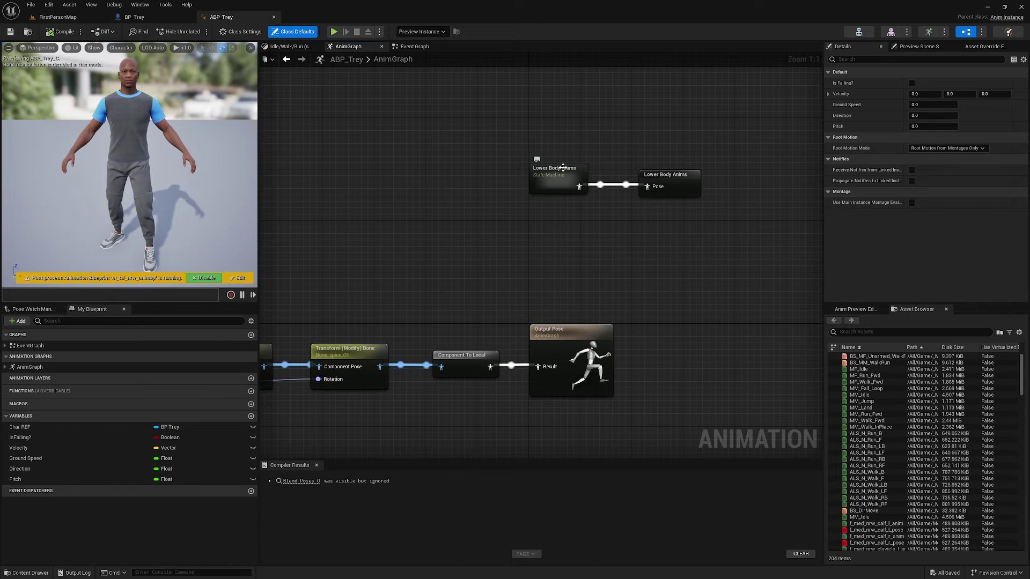
double_click(552, 171)
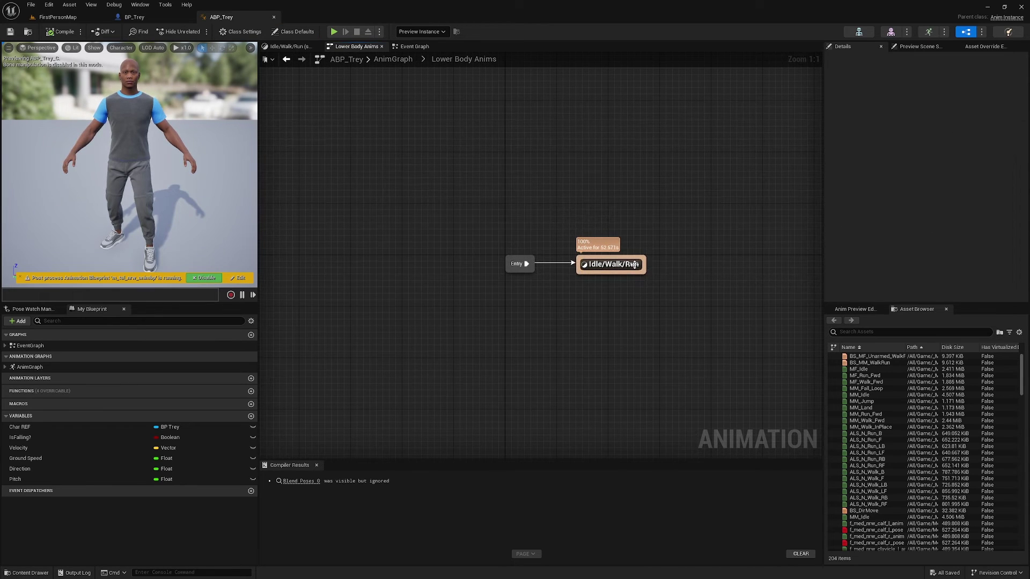
double_click(634, 264)
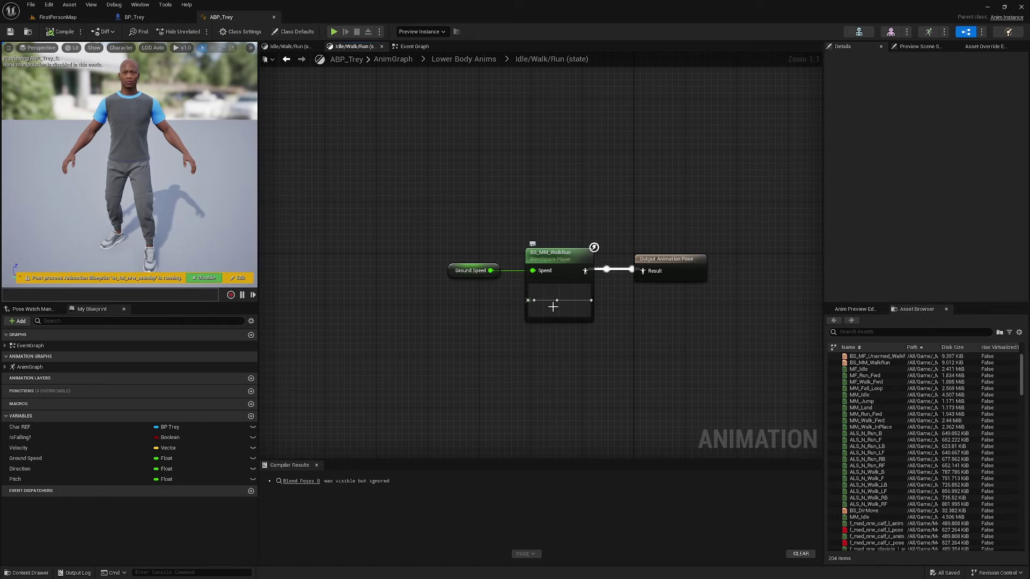
click(560, 268)
key(Delete)
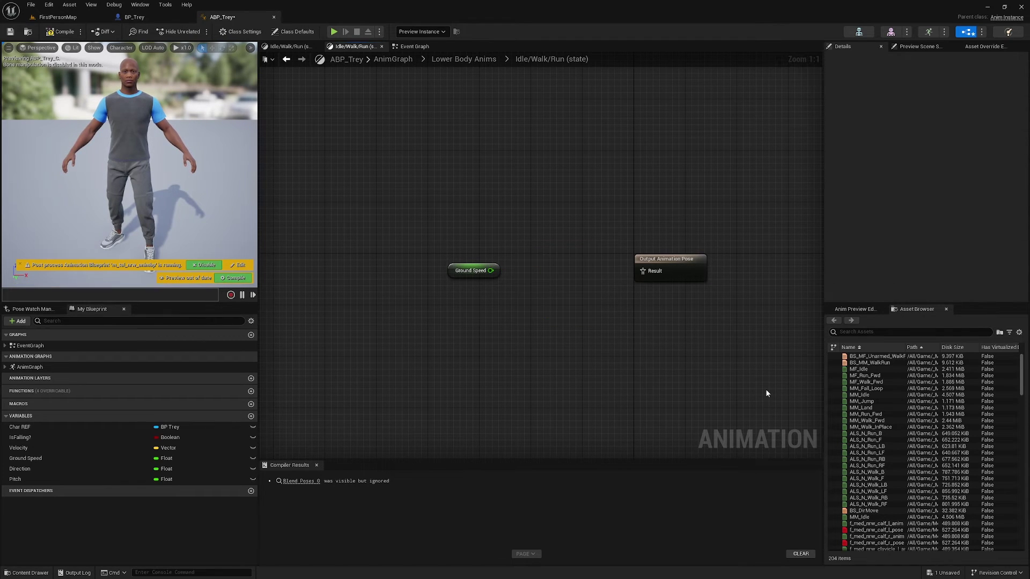
Add BS_DirMove feeding the Output Animation Pose, wire Direction and Ground Speed into its Direction and Speed inputs, then compile and save
drag(863, 511, 545, 292)
drag(453, 273, 446, 322)
ctrl+drag(20, 468, 389, 313)
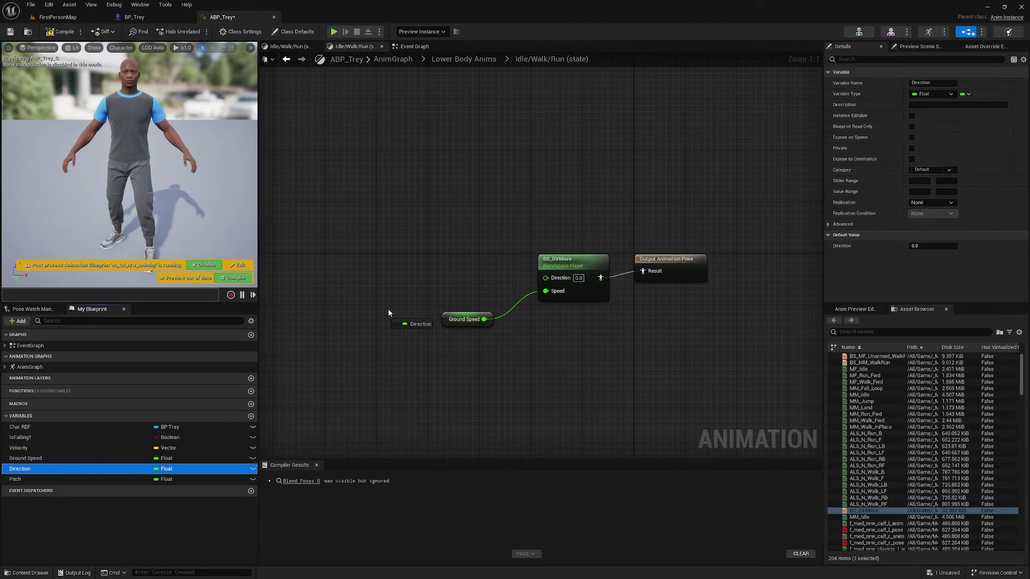
drag(542, 280, 542, 280)
drag(465, 271, 452, 266)
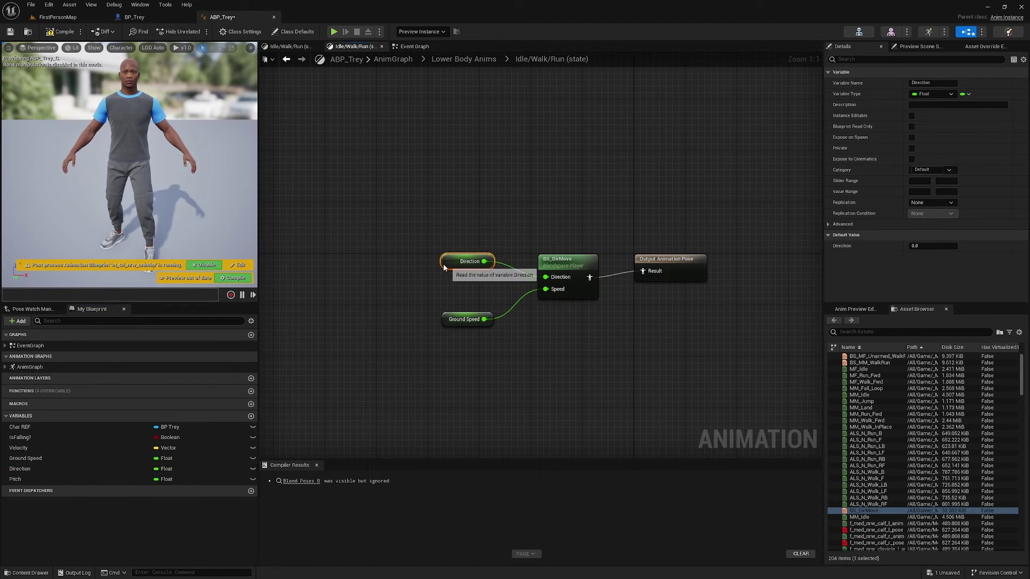
click(61, 32)
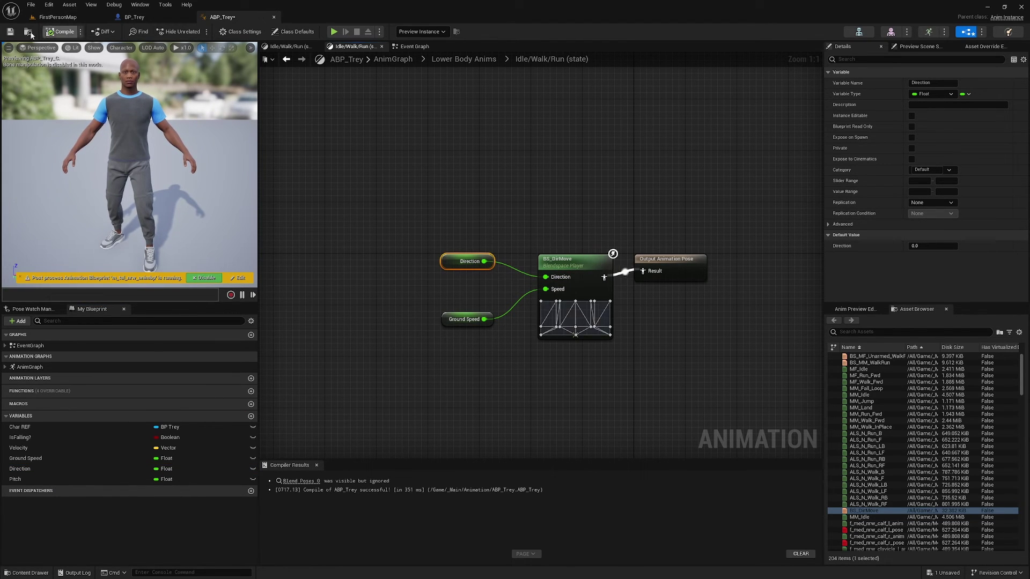
click(8, 32)
Play-test FirstPersonMap in full screen, moving the character around to check the directional animations, and return to the editor
click(65, 21)
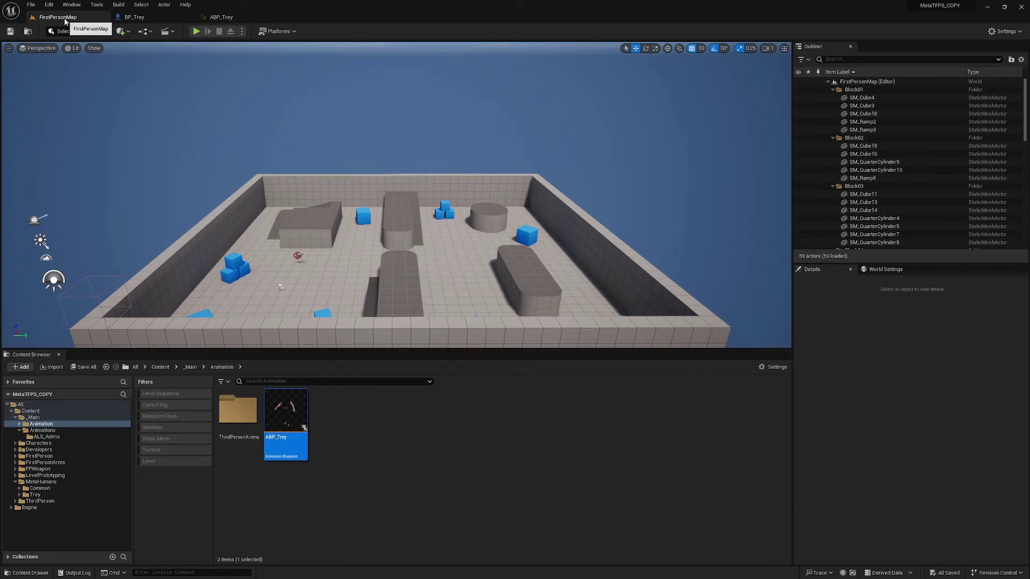
click(196, 31)
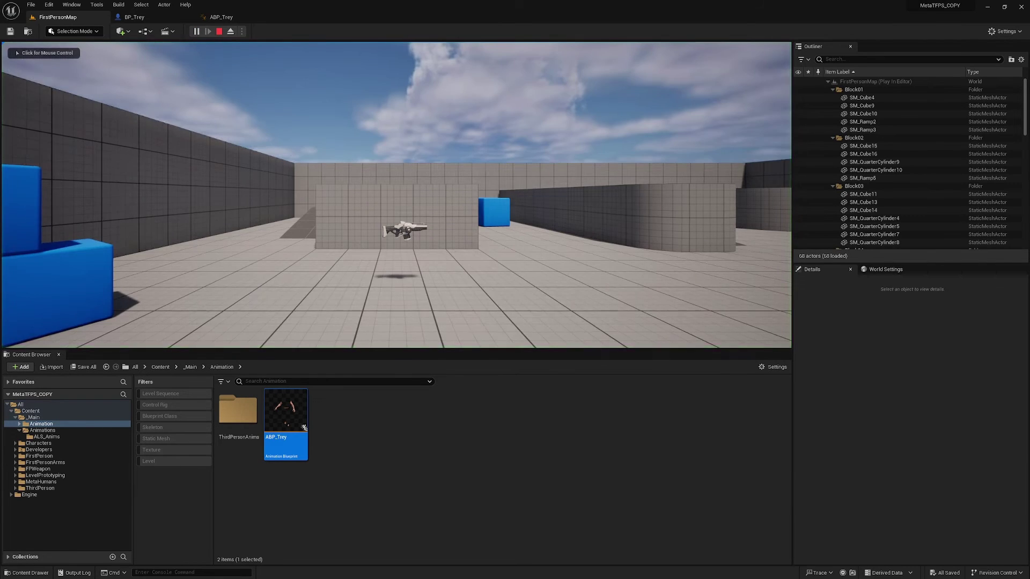
key(F11)
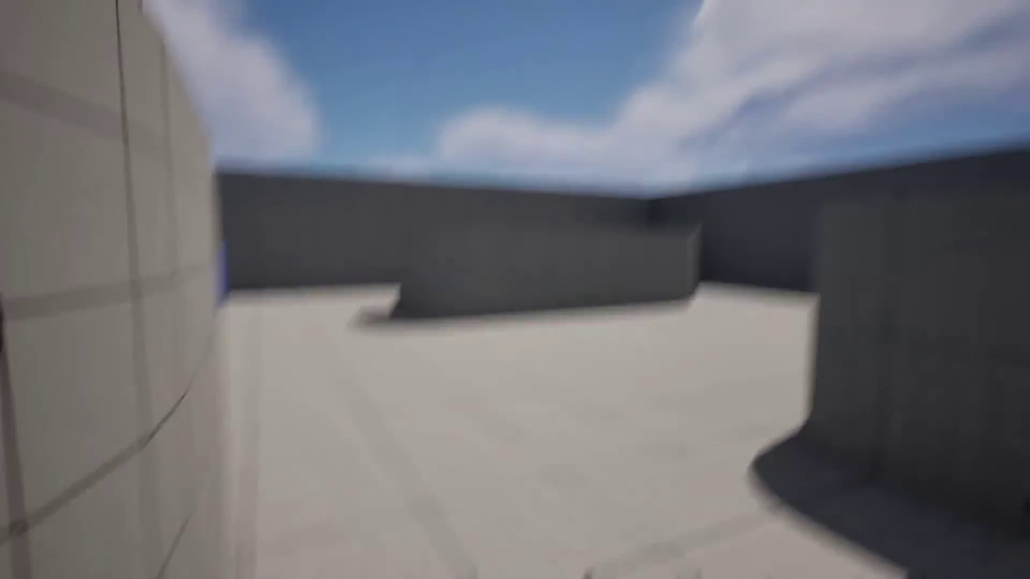
key(w)
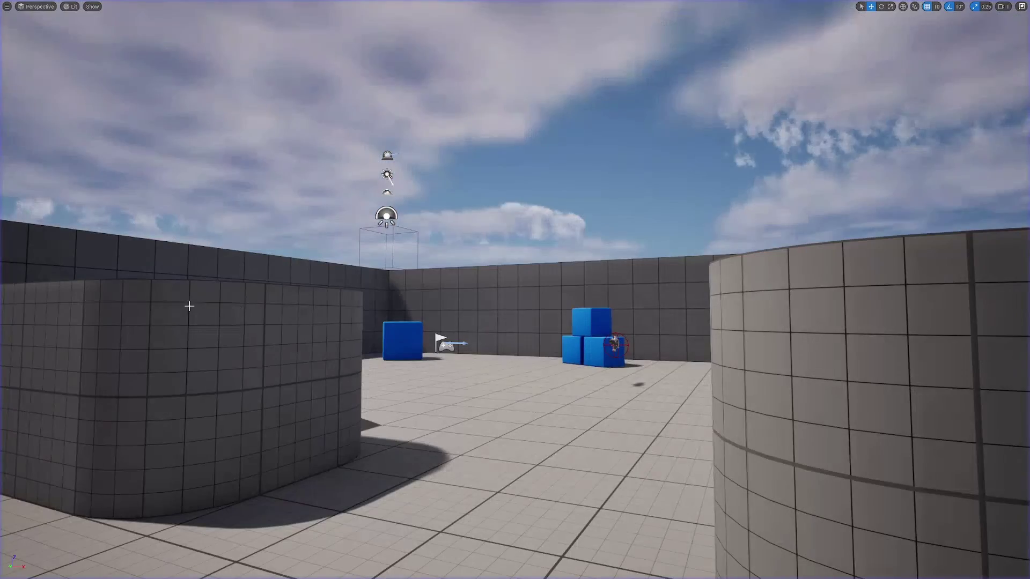
key(F11)
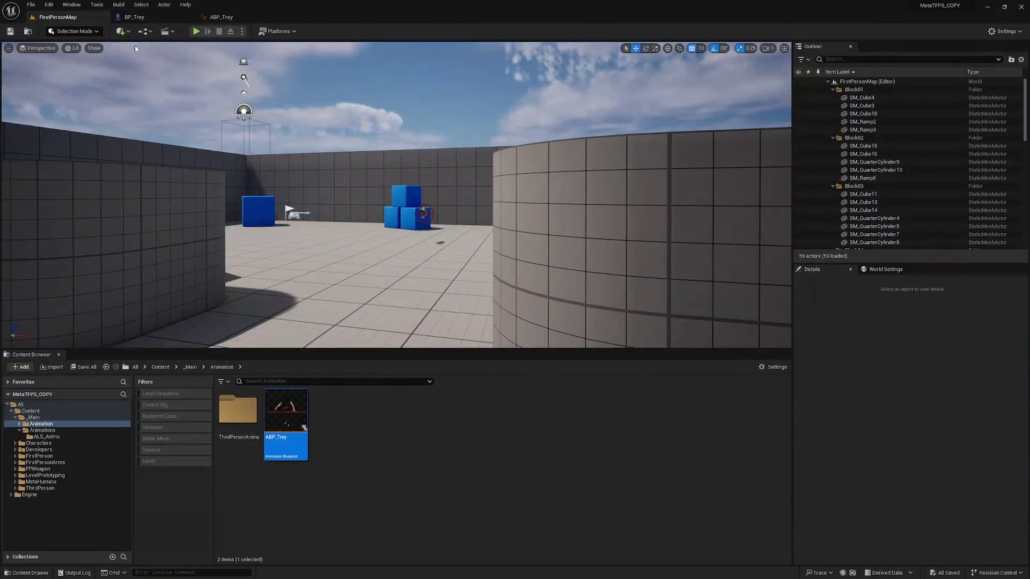
Add a Left Shift keyboard event in an empty area of the BP_Trey event graph
click(134, 17)
mouse_move(416, 306)
right_down()
mouse_move(411, 232)
mouse_move(366, 54)
mouse_move(411, 288)
right_up()
right_click(288, 282)
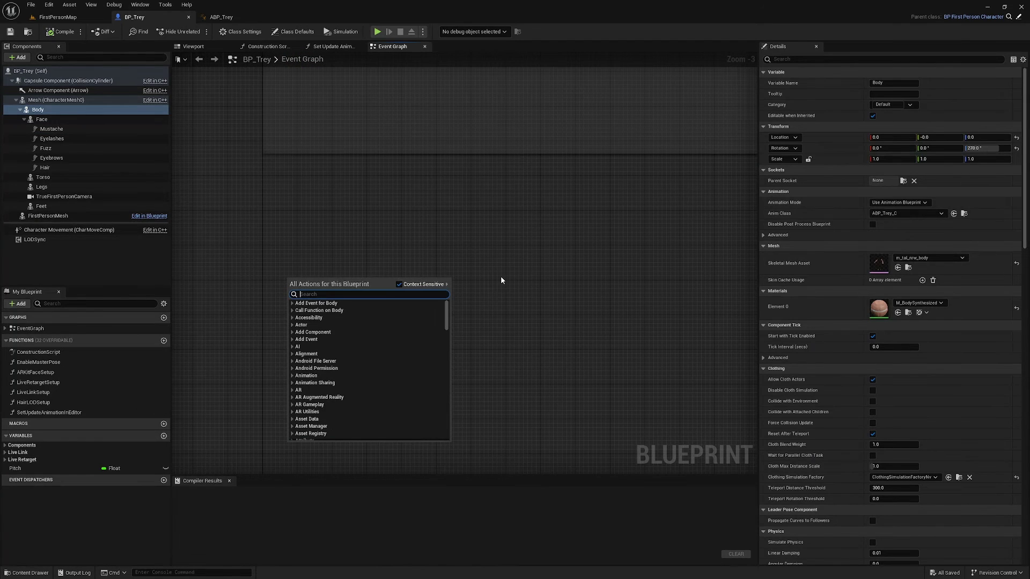
text(left shi)
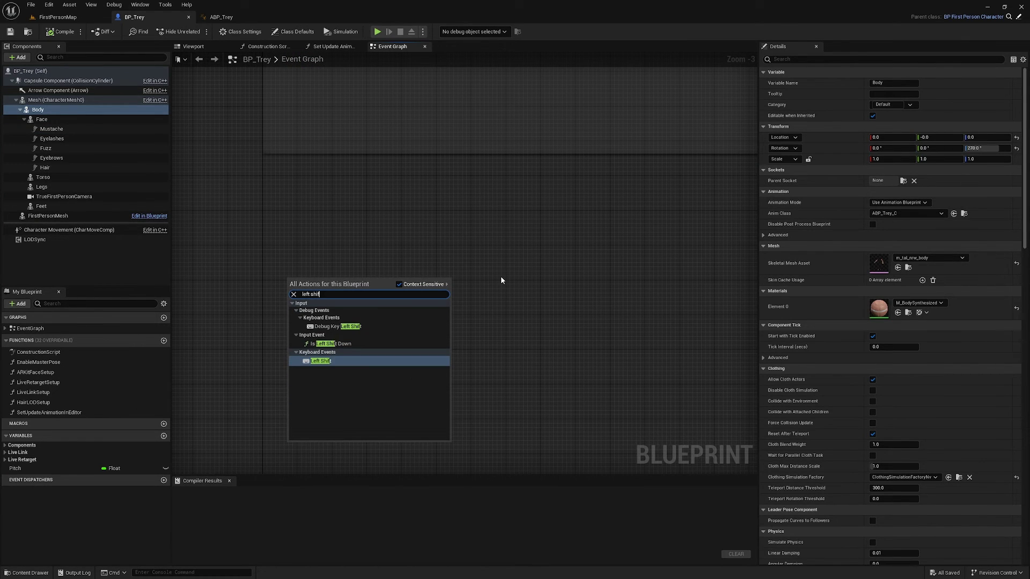
text(f)
key(Return)
scroll(336, 304, up, 3)
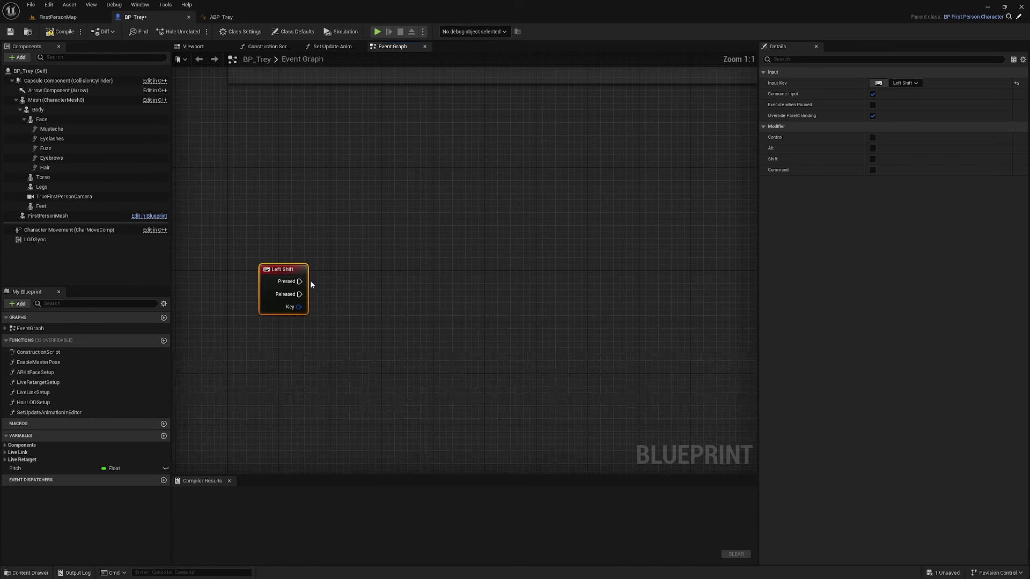
drag(378, 266, 378, 265)
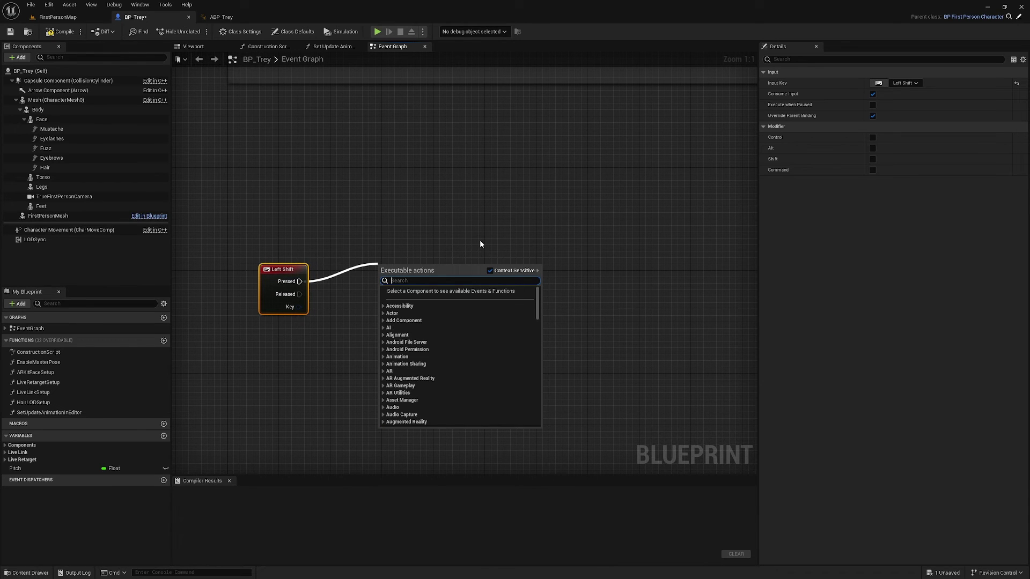
click(492, 233)
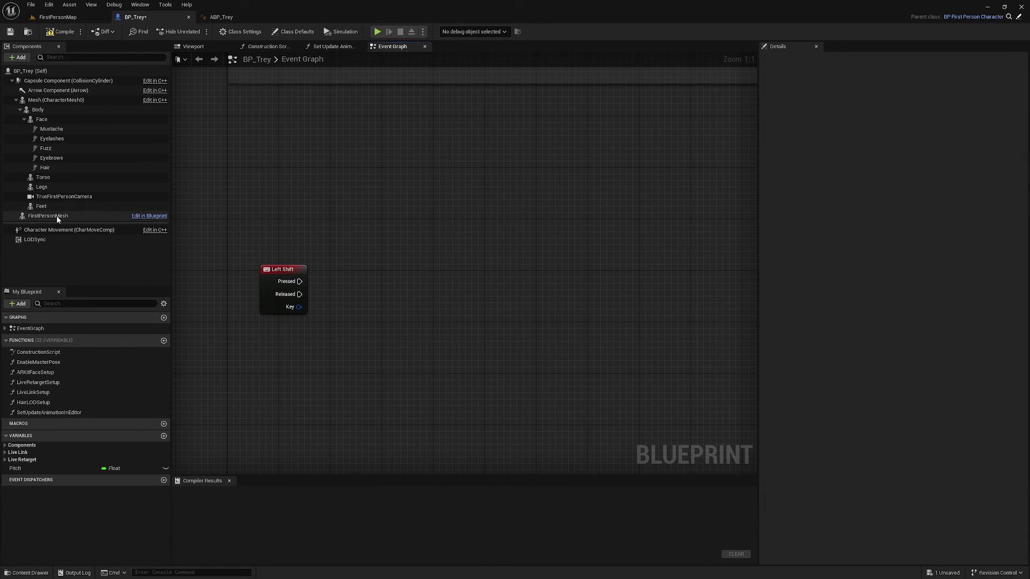
Add a Character Movement reference with a Set Max Walk Speed node beside the Left Shift event
drag(47, 233, 412, 260)
text(set m)
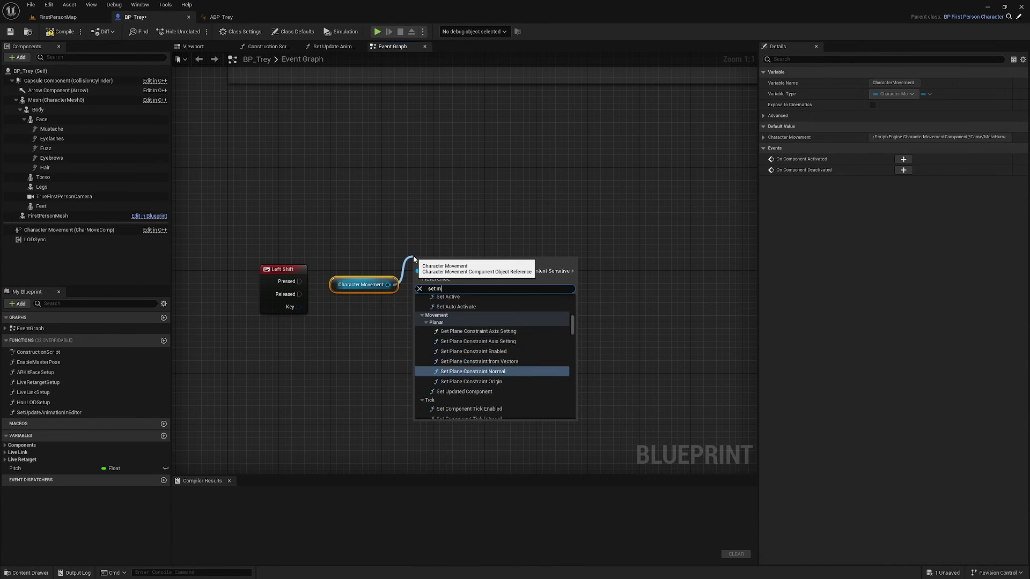
text(ax walk)
key(Return)
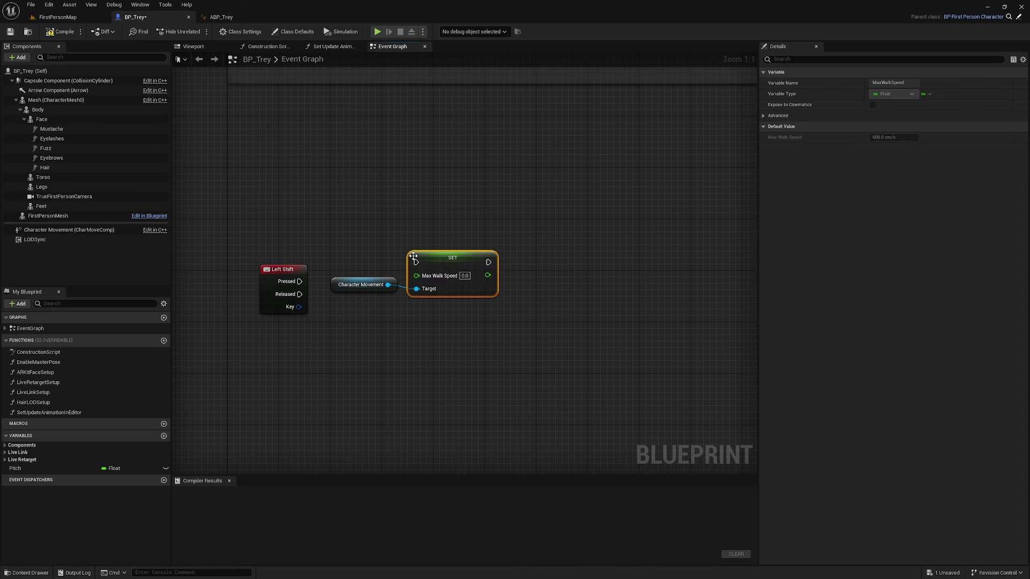
drag(464, 256, 466, 238)
Duplicate the Set Max Walk Speed node, target it at Character Movement, and wire Left Shift's Pressed to the original and Released to the copy
key(ctrl+c)
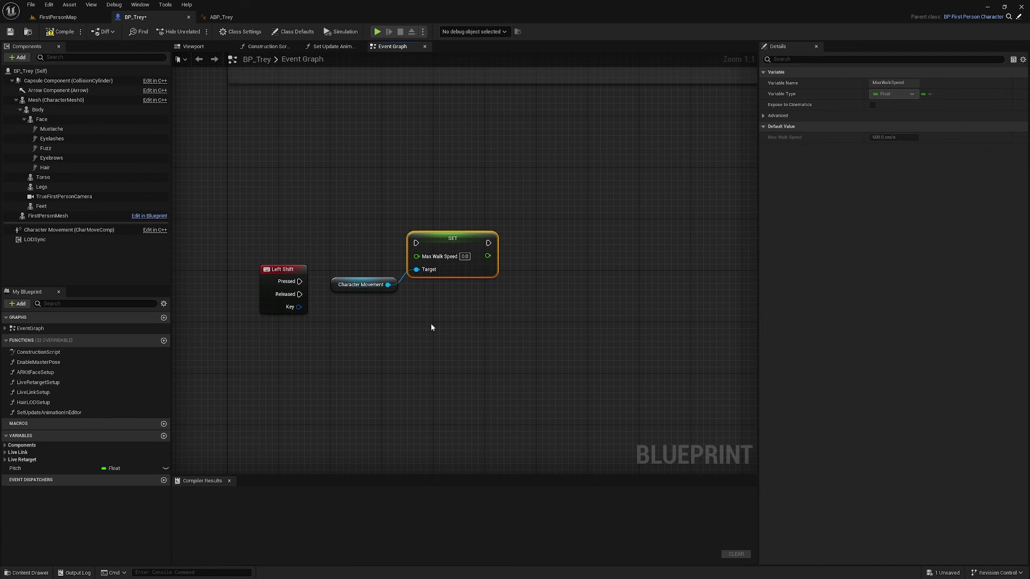
key(ctrl+v)
drag(444, 347, 388, 285)
drag(387, 321, 416, 243)
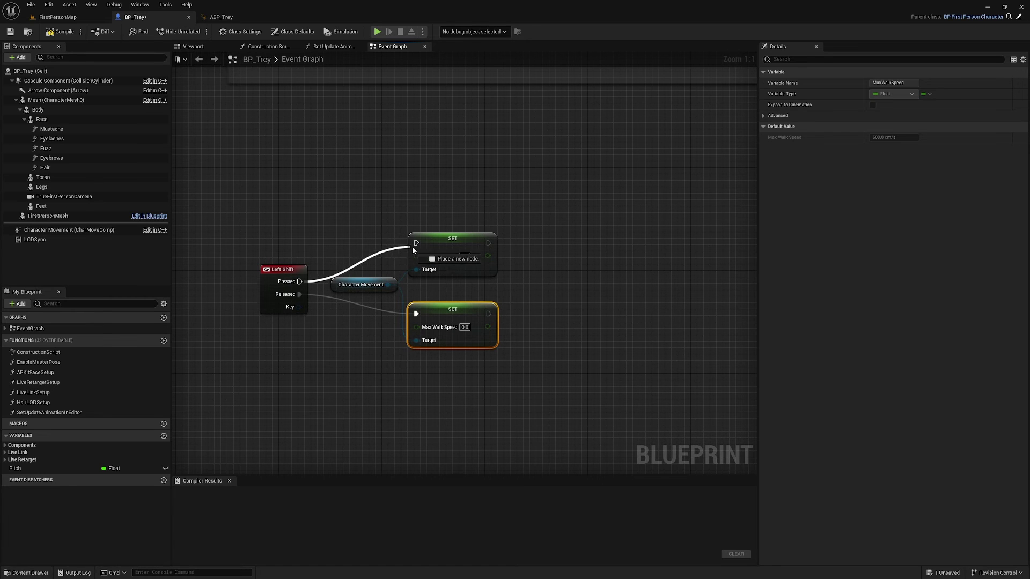
Set Max Walk Speed to 150 for Left Shift Pressed and 600 for Released, then compile and save BP_Trey
click(86, 231)
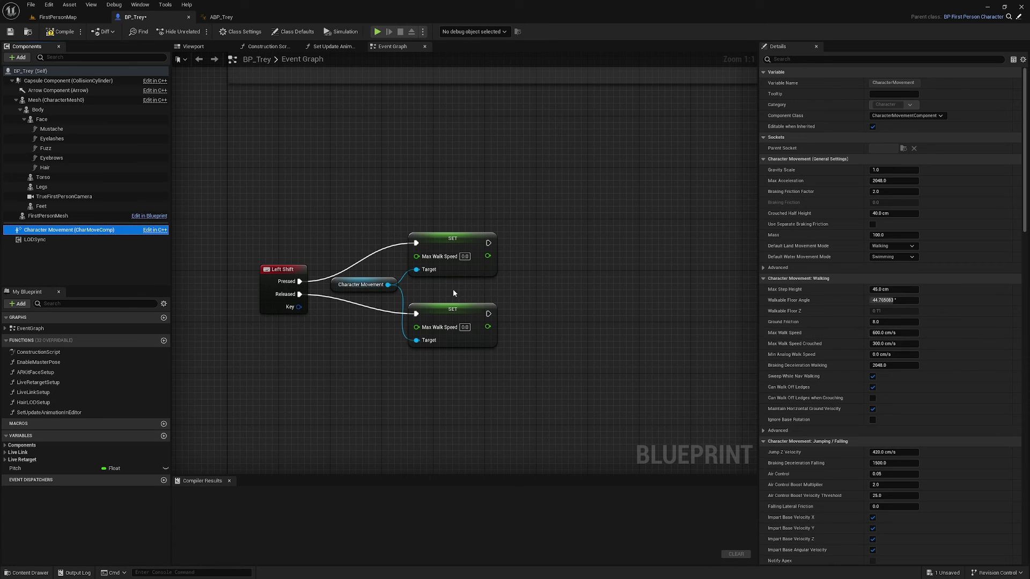
click(465, 256)
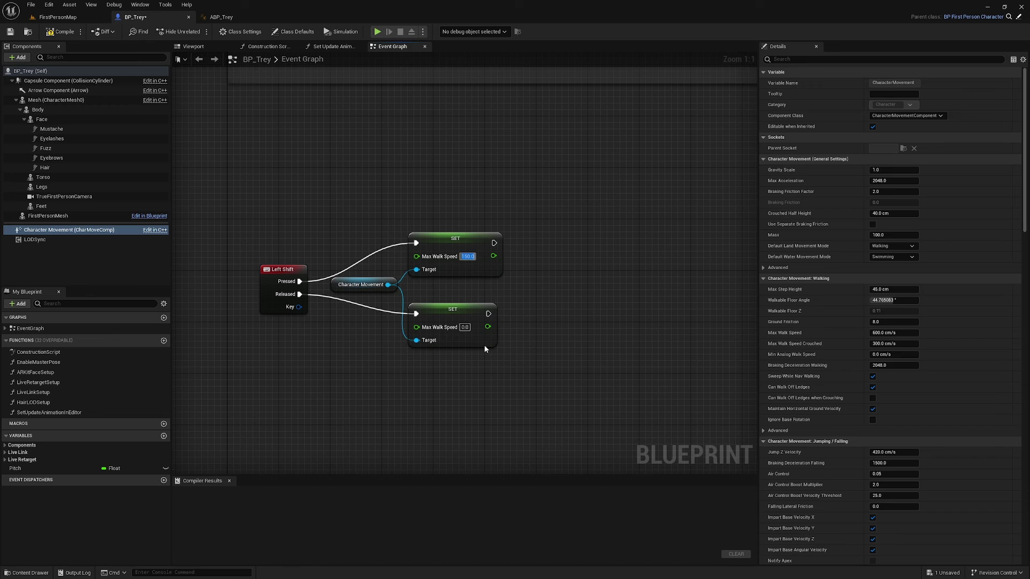
click(465, 327)
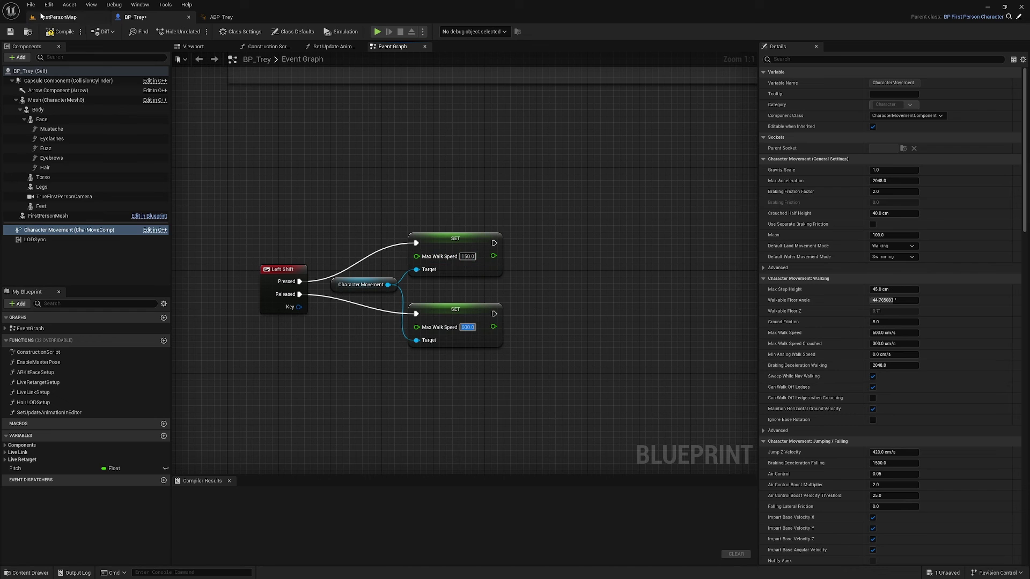
key(Return)
click(10, 32)
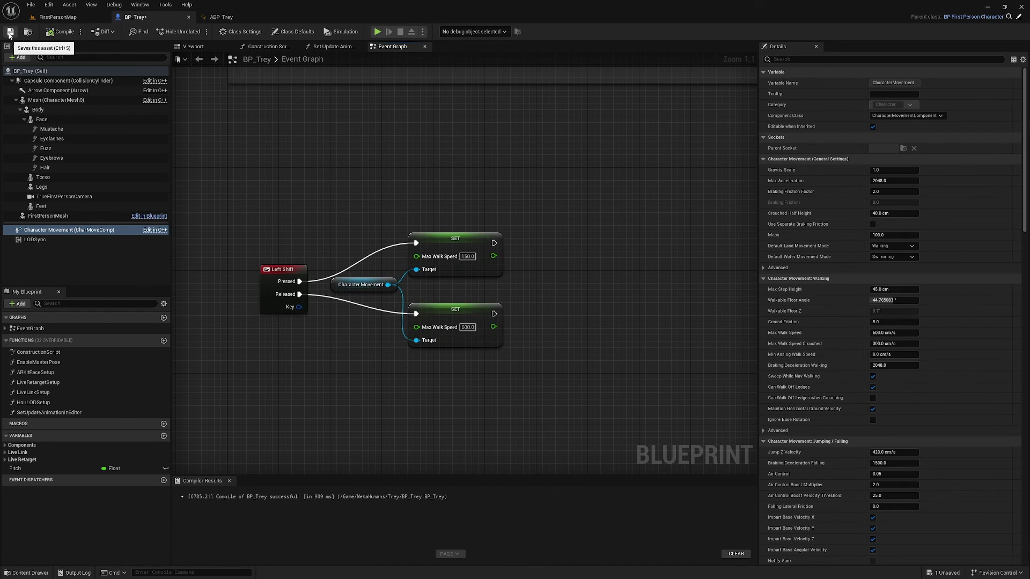
Play-test FirstPersonMap in full screen, moving forward and sideways to check the walking and running animations
click(54, 17)
click(197, 31)
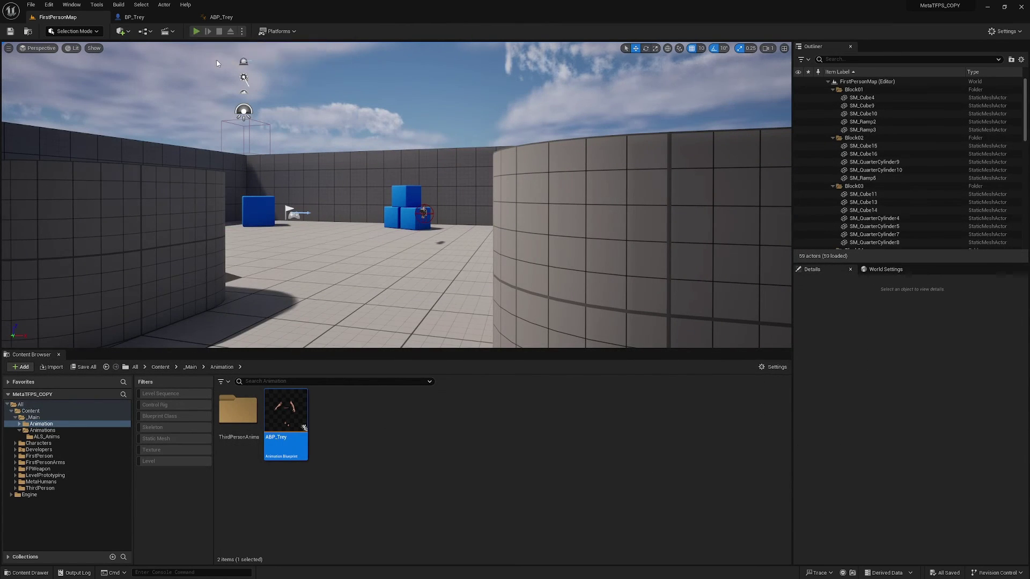
key(F11)
click(515, 289)
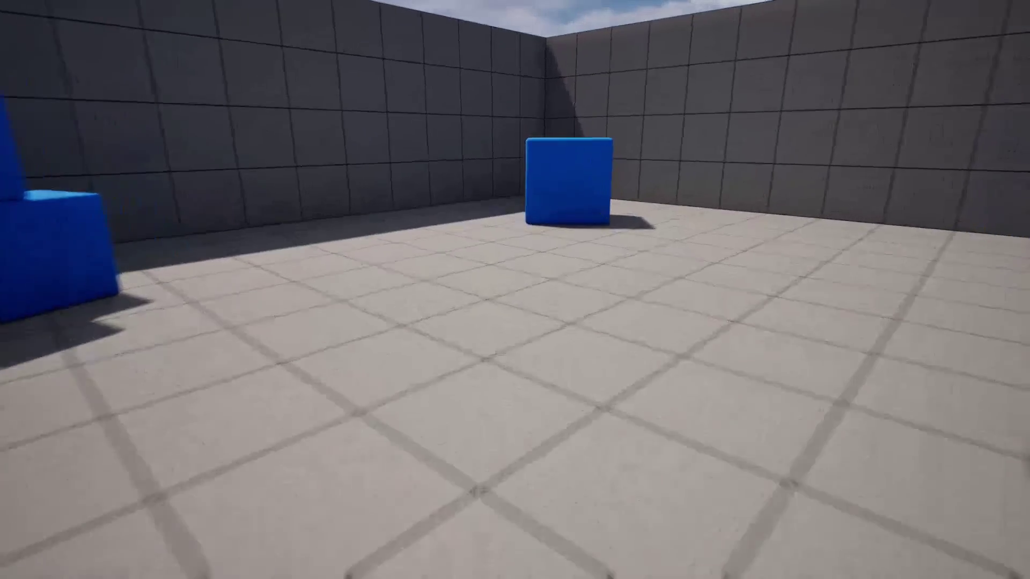
key(w)
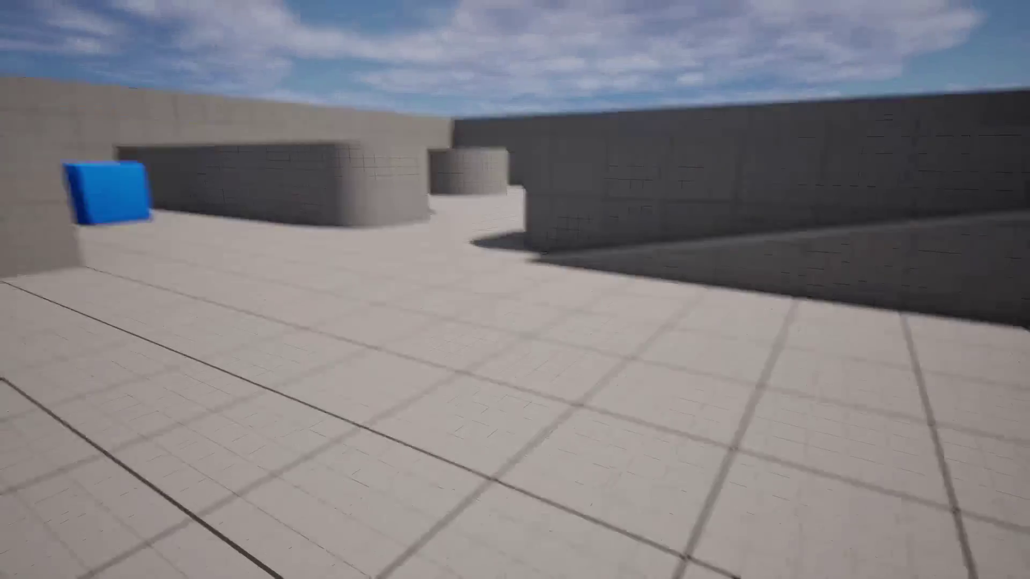
key(a)
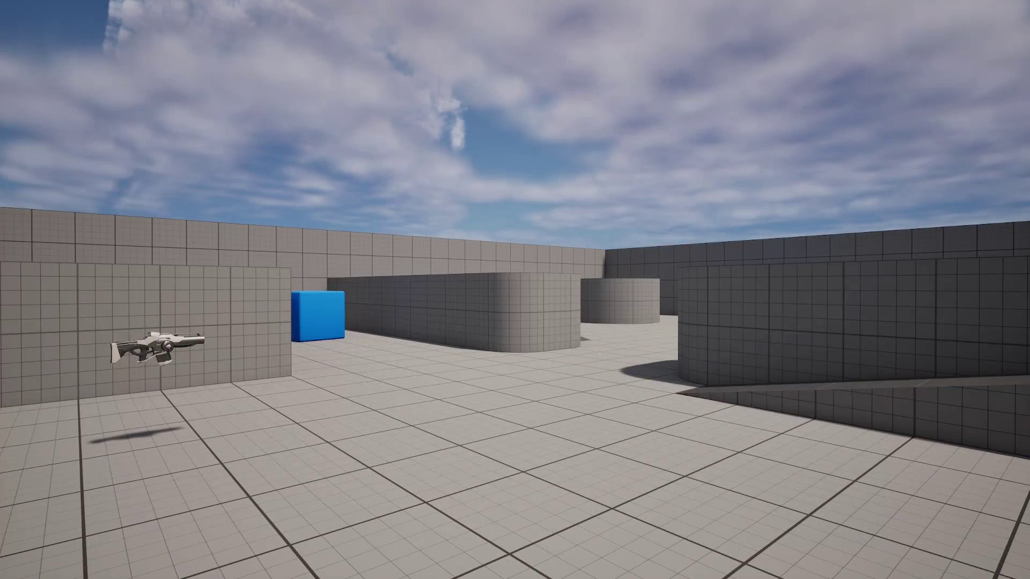